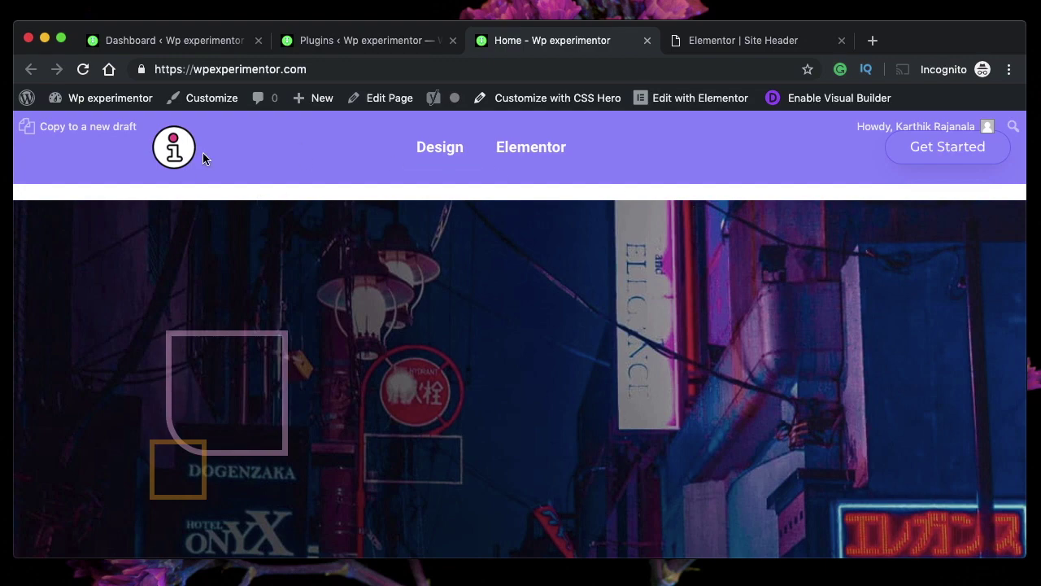
Examine how the sticky header and its logo behave along the length of the live home page
{"action": "scroll", "coordinate": [471, 324], "scroll_direction": "down", "scroll_amount": 3}
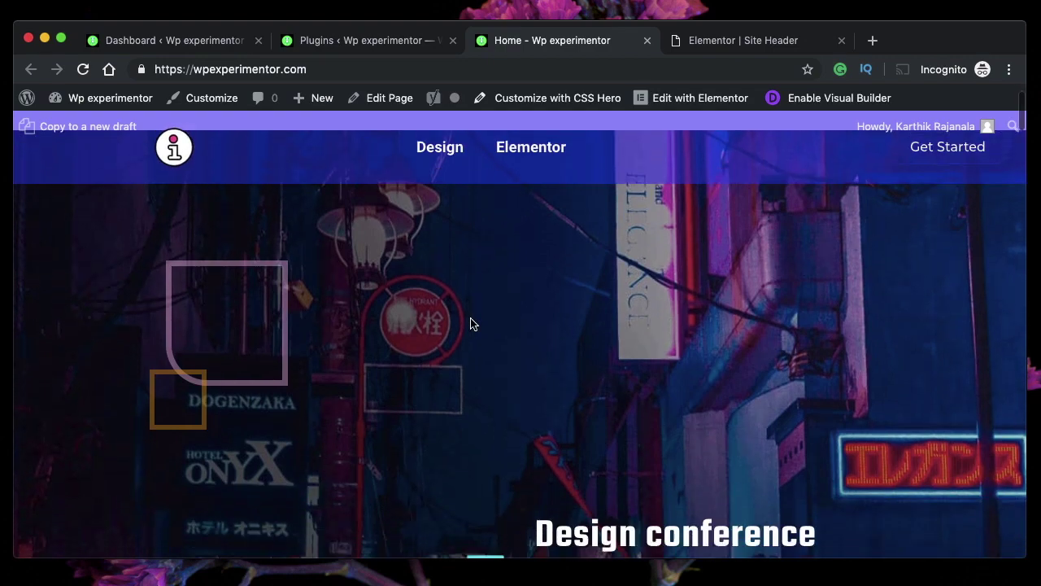
{"action": "scroll", "coordinate": [470, 324], "scroll_direction": "down", "scroll_amount": 10}
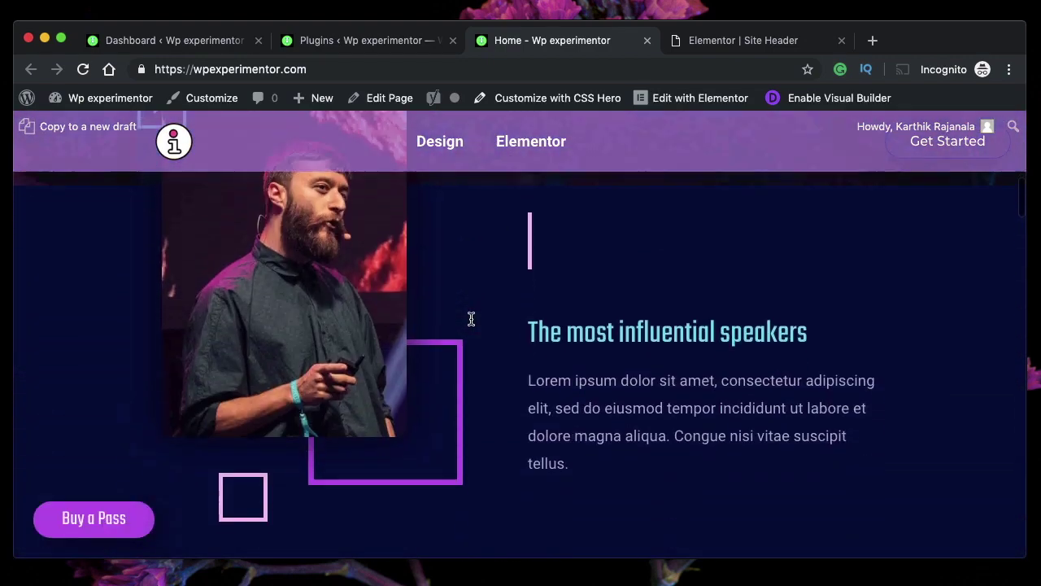
{"action": "scroll", "coordinate": [336, 329], "scroll_direction": "up", "scroll_amount": 10}
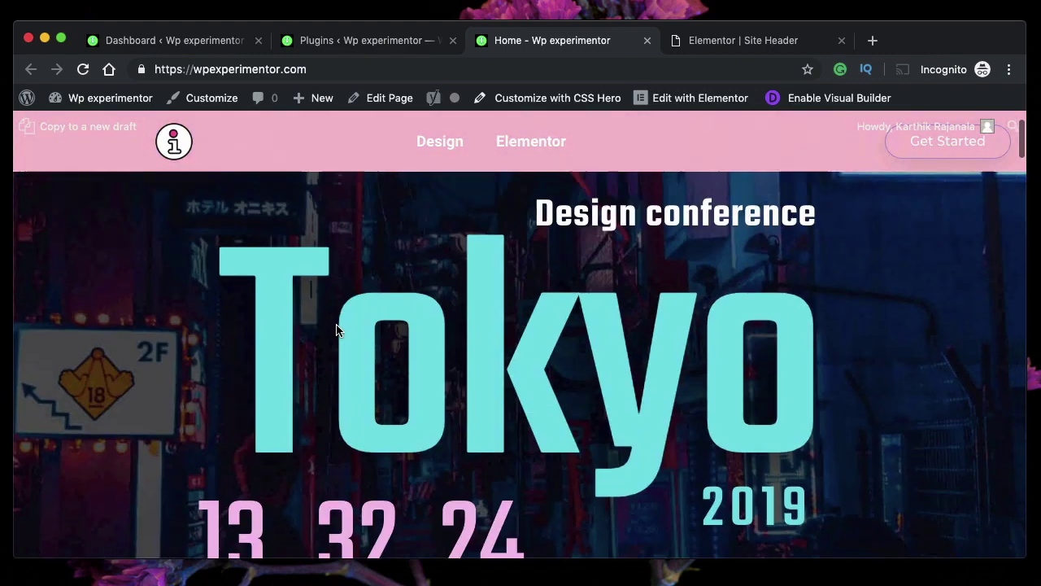
{"action": "scroll", "coordinate": [337, 329], "scroll_direction": "up", "scroll_amount": 5}
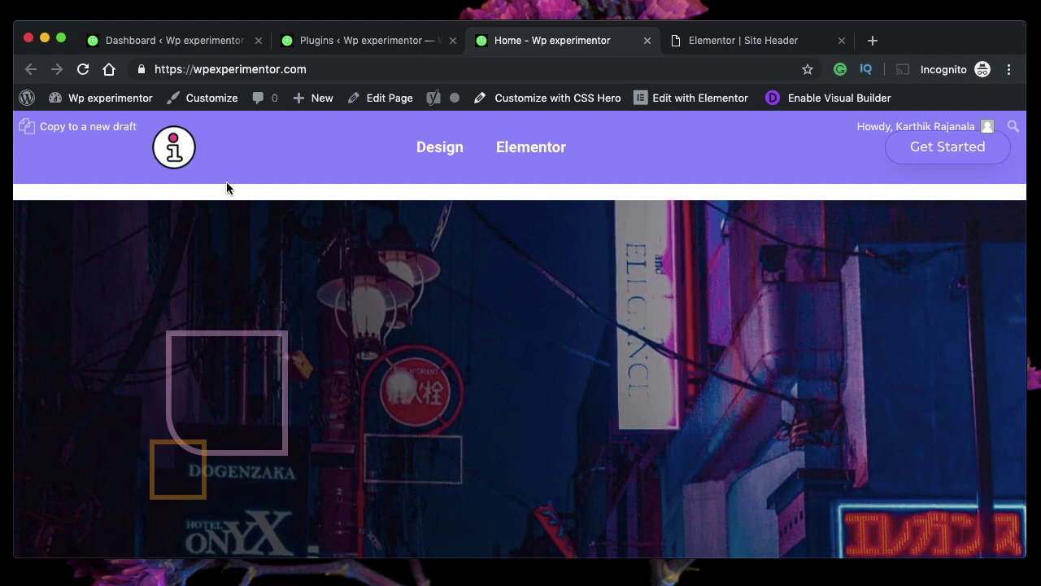
{"action": "scroll", "coordinate": [390, 365], "scroll_direction": "down", "scroll_amount": 10}
{"action": "scroll", "coordinate": [391, 359], "scroll_direction": "down", "scroll_amount": 1}
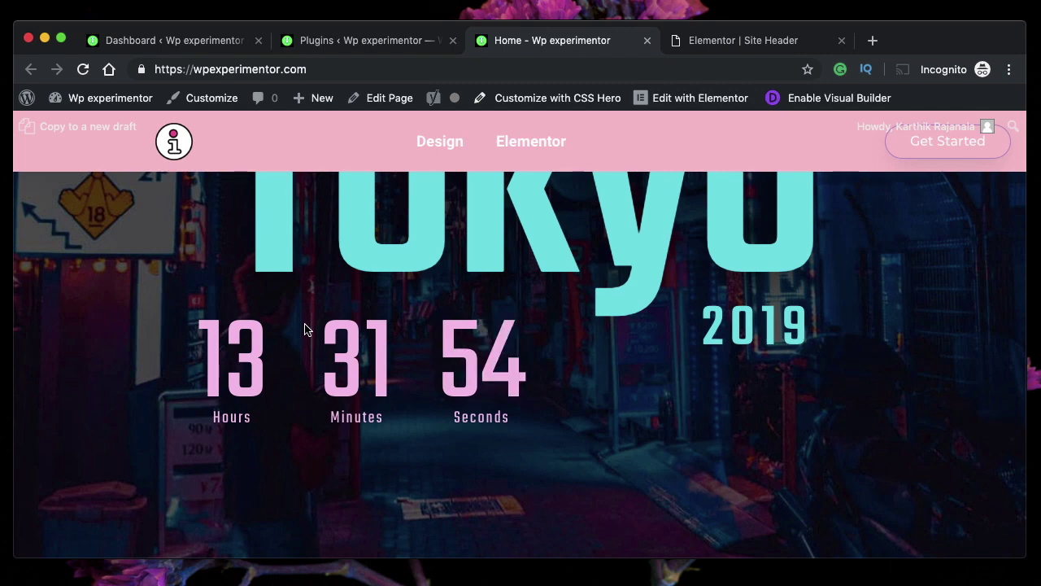
Add a Fade Out Transparency scrolling effect to the header logo at level 10 with an 86%–96% viewport, and update the template
{"action": "key", "text": "ctrl+Tab"}
{"action": "left_click", "coordinate": [97, 179]}
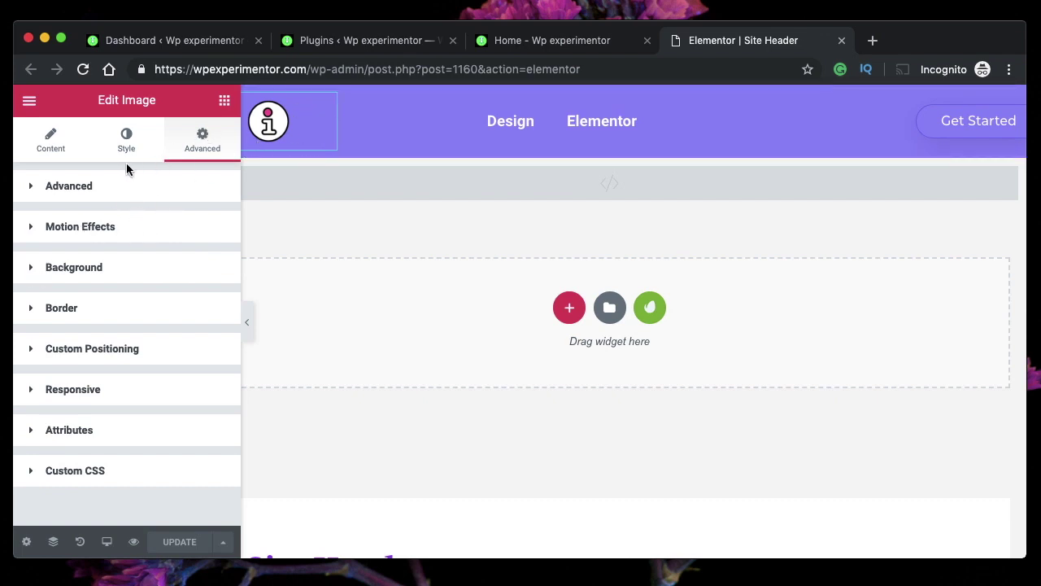
{"action": "left_click", "coordinate": [105, 226]}
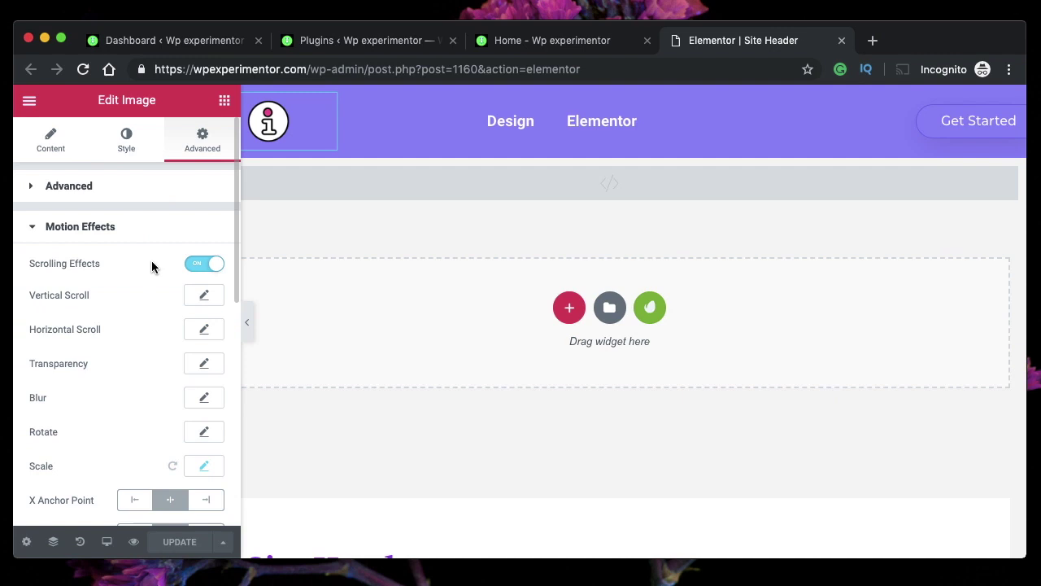
{"action": "scroll", "coordinate": [152, 266], "scroll_direction": "down", "scroll_amount": 2}
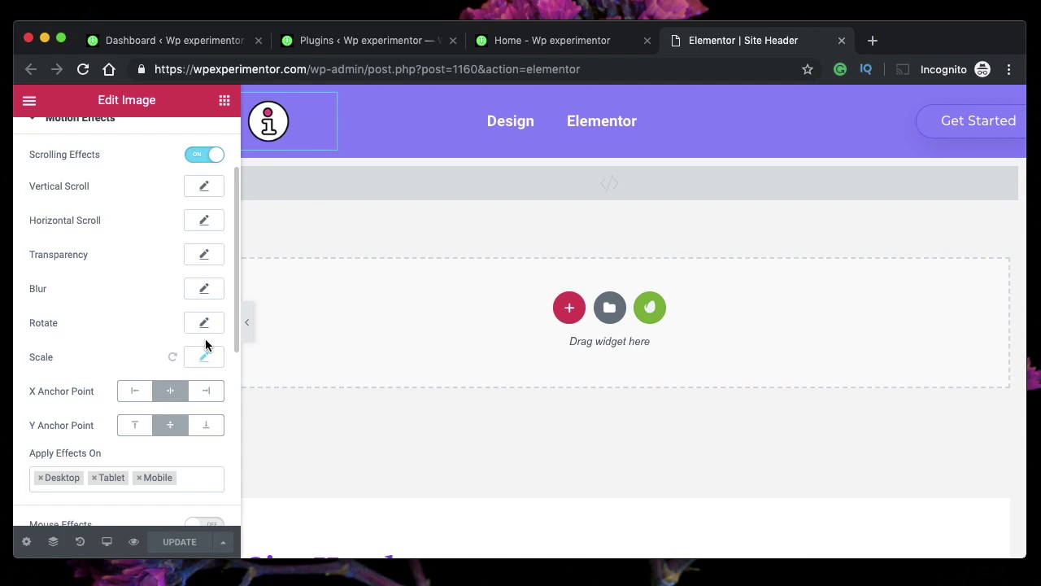
{"action": "left_click", "coordinate": [204, 257]}
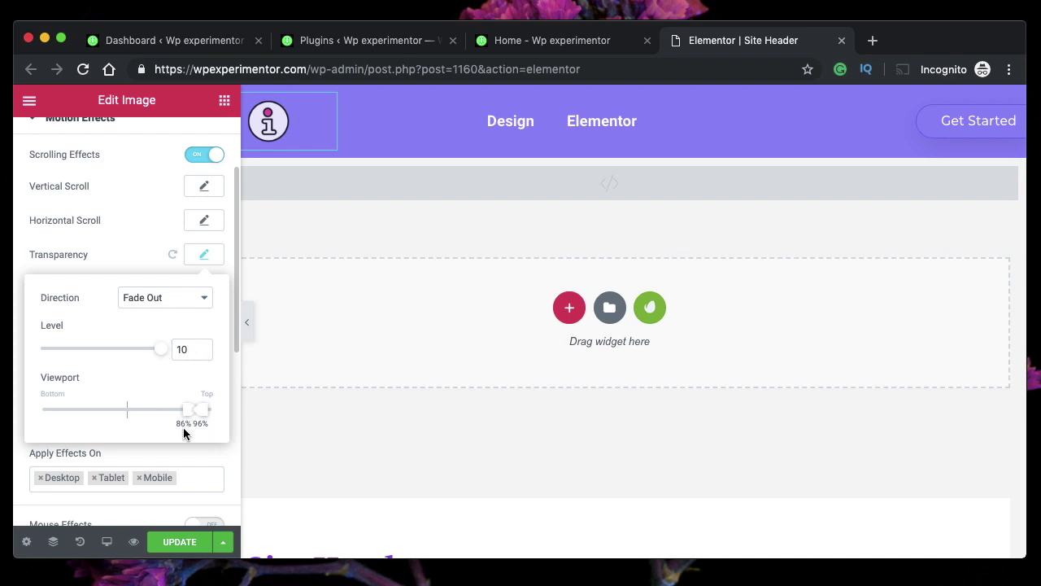
{"action": "left_click", "coordinate": [175, 541]}
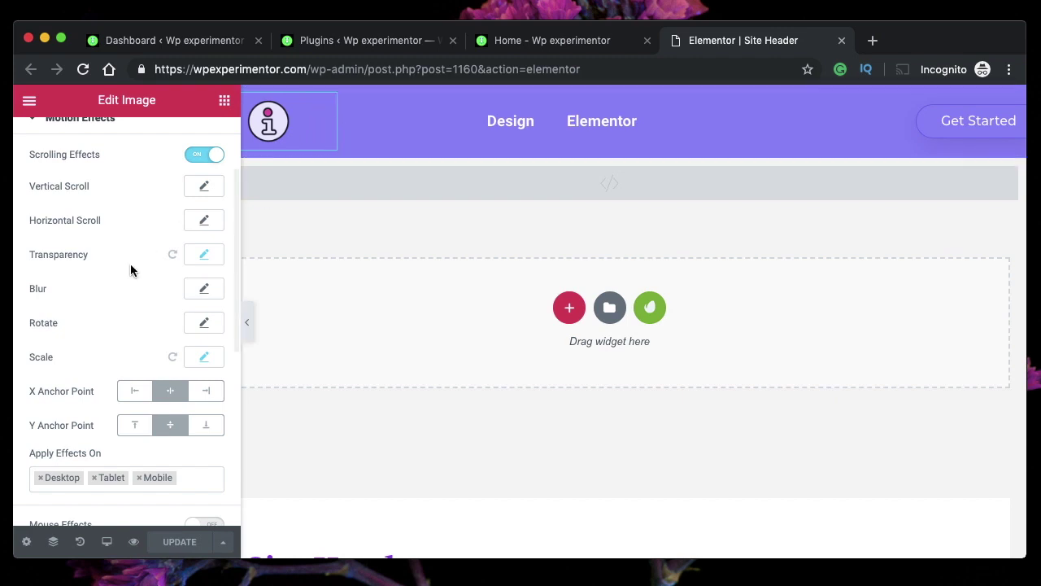
Reload the live home page and check the logo's transparency effect at different scroll positions
{"action": "left_click", "coordinate": [560, 41]}
{"action": "left_click", "coordinate": [84, 71]}
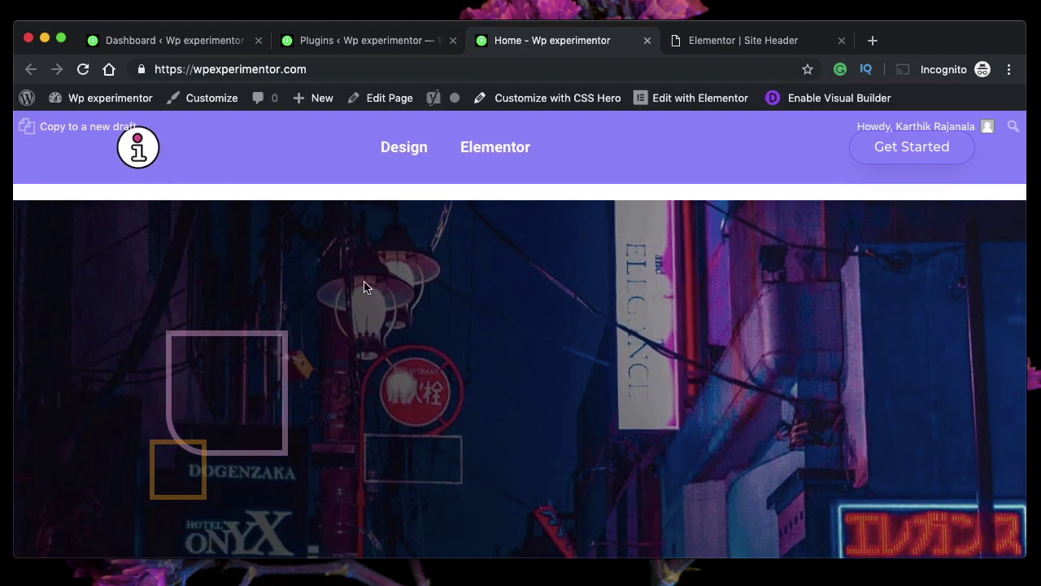
{"action": "scroll", "coordinate": [364, 286], "scroll_direction": "down", "scroll_amount": 2}
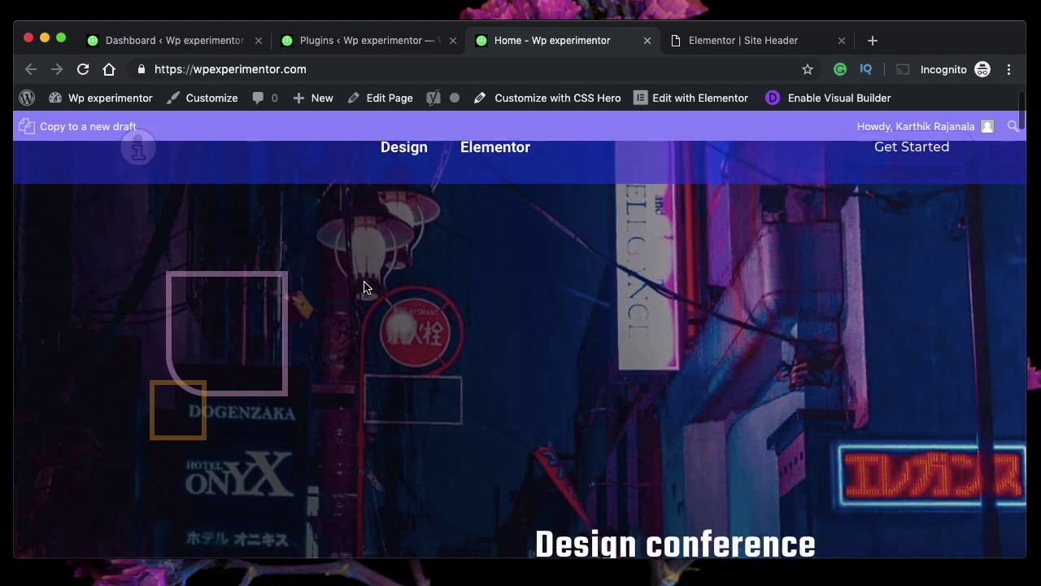
{"action": "scroll", "coordinate": [364, 286], "scroll_direction": "down", "scroll_amount": 5}
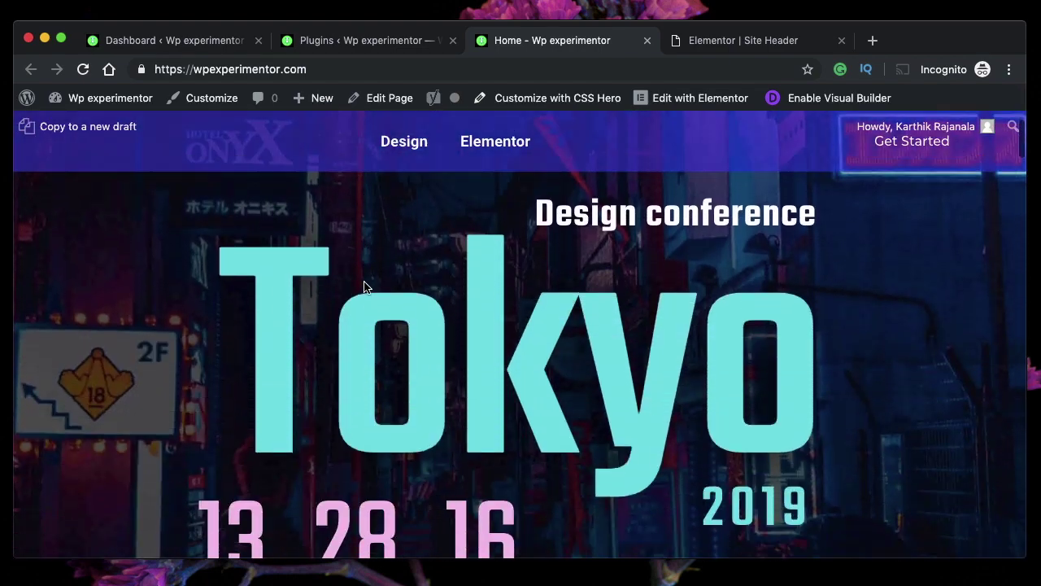
{"action": "scroll", "coordinate": [365, 284], "scroll_direction": "down", "scroll_amount": 5}
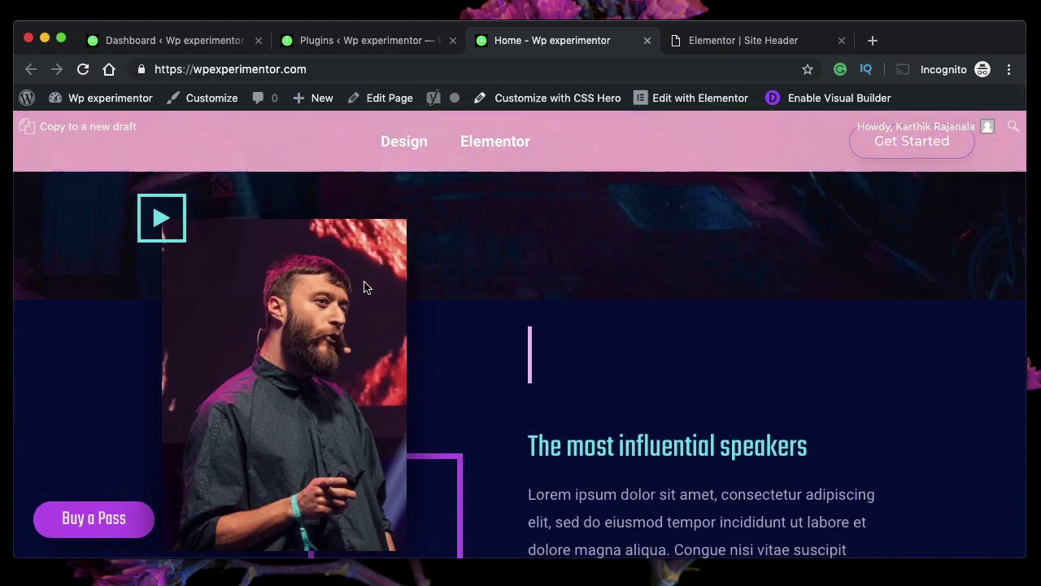
{"action": "scroll", "coordinate": [365, 287], "scroll_direction": "up", "scroll_amount": 10}
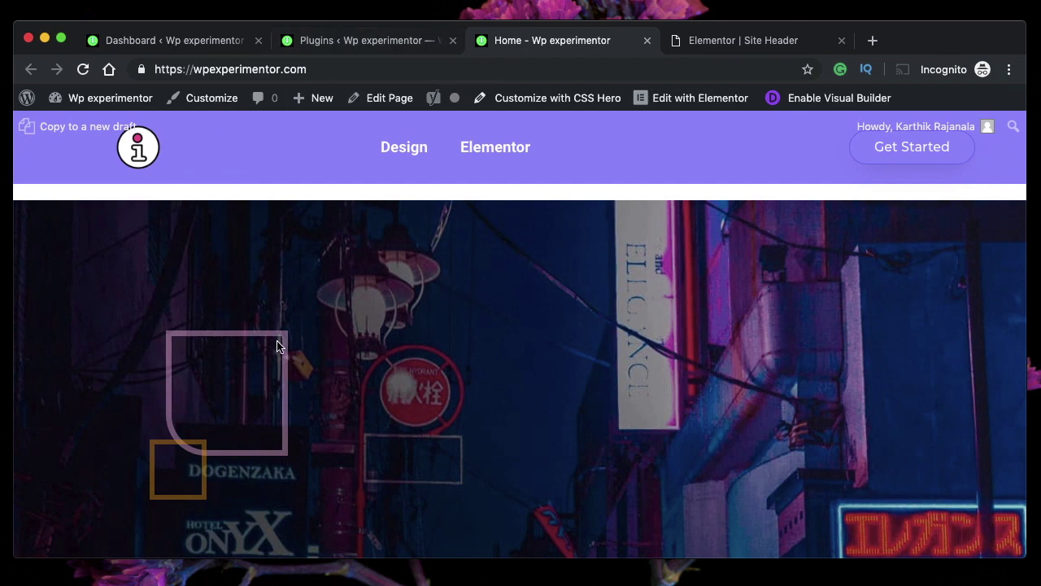
{"action": "scroll", "coordinate": [278, 345], "scroll_direction": "down", "scroll_amount": 2}
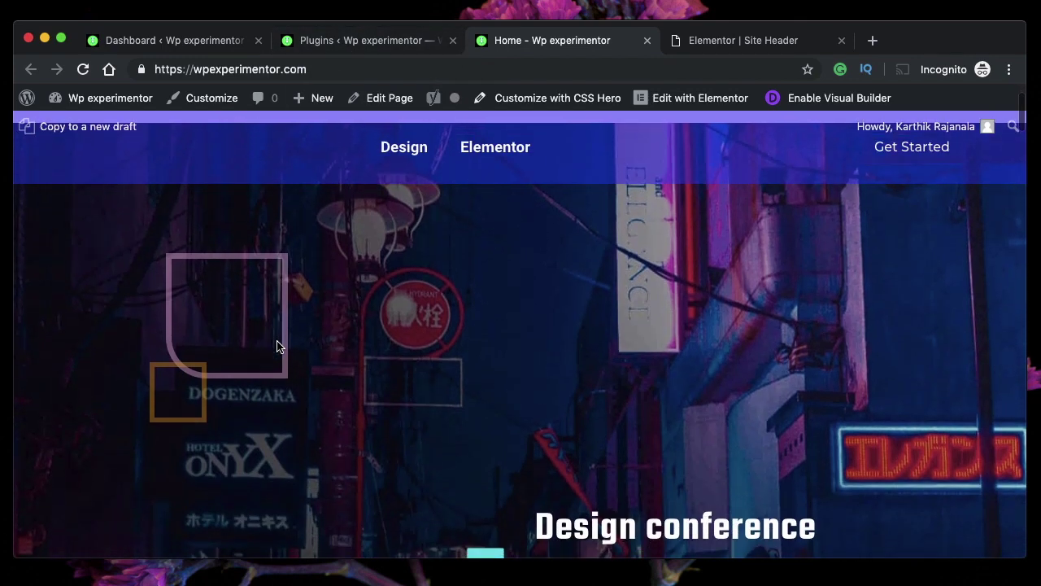
{"action": "scroll", "coordinate": [277, 346], "scroll_direction": "down", "scroll_amount": 5}
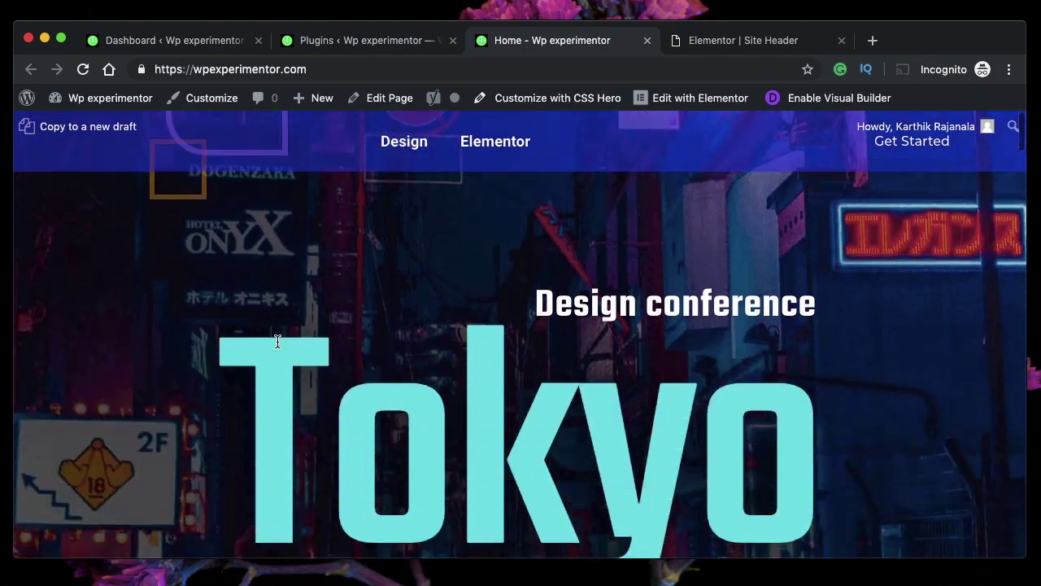
{"action": "scroll", "coordinate": [277, 341], "scroll_direction": "down", "scroll_amount": 5}
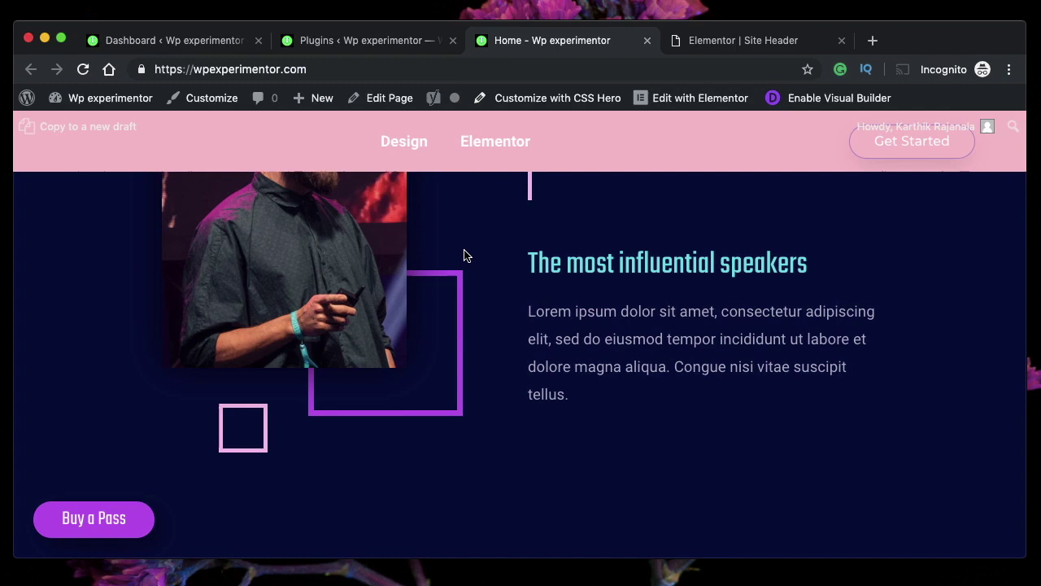
Reset the Transparency scrolling effect of the logo image in the Site Header template
{"action": "key", "text": "ctrl+Tab"}
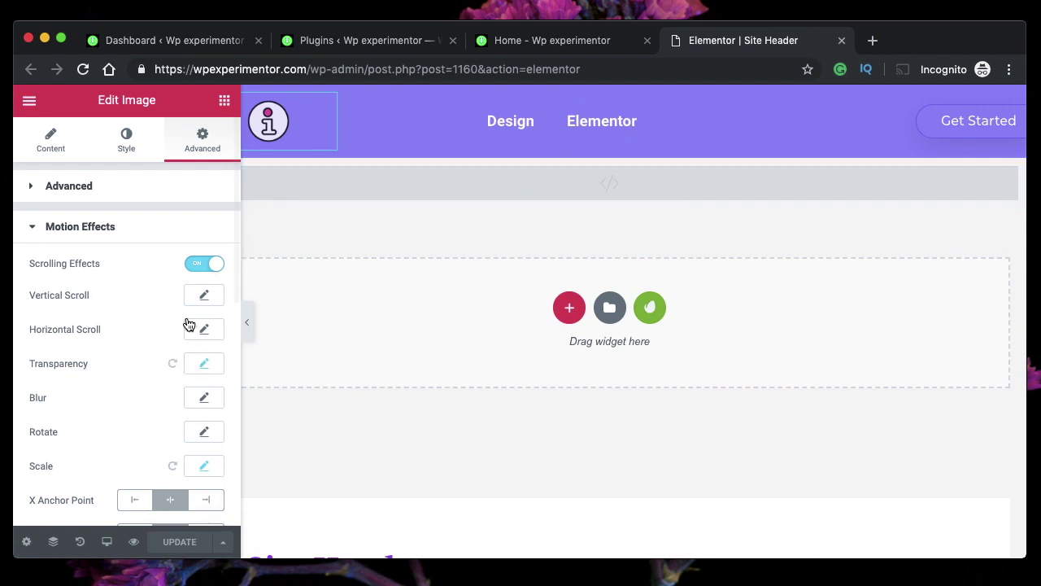
{"action": "left_click", "coordinate": [172, 363]}
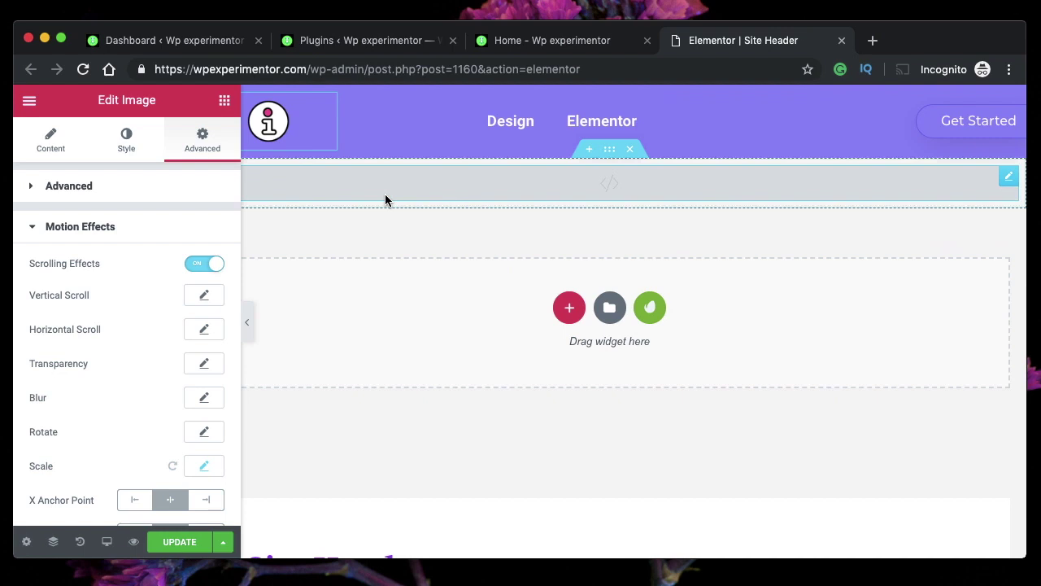
Fill the empty HTML widget below the header with a script that hides "logohide" on scrolling down and shows it on scrolling up
{"action": "left_click", "coordinate": [510, 182]}
{"action": "left_click", "coordinate": [225, 101]}
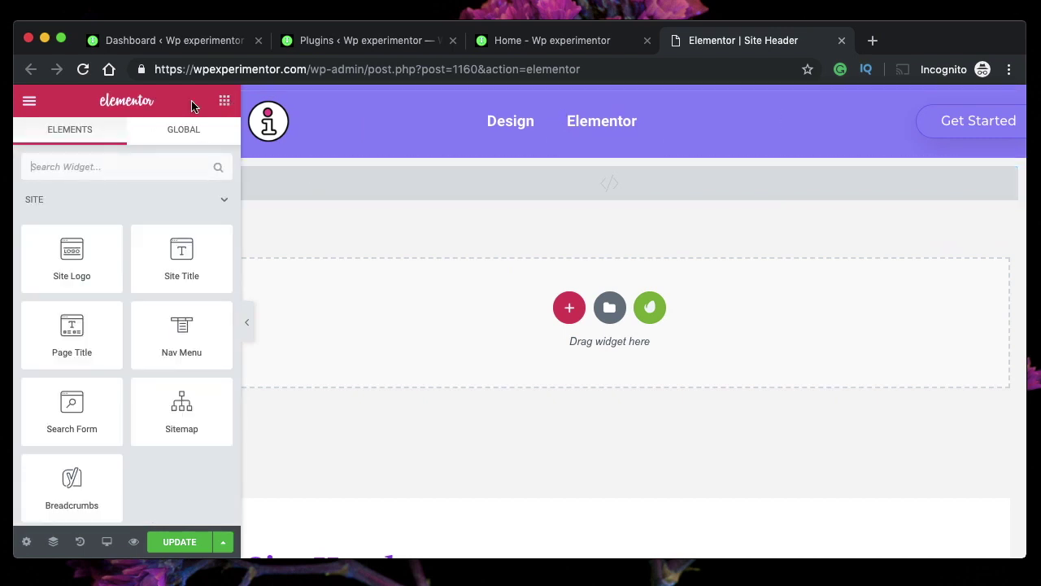
{"action": "type", "text": "html"}
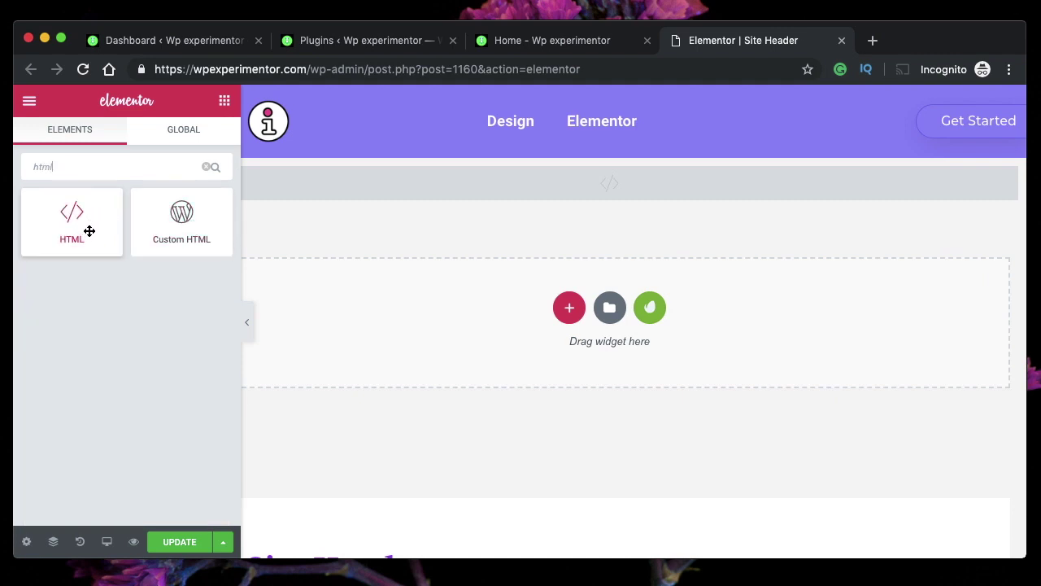
{"action": "left_click", "coordinate": [436, 189]}
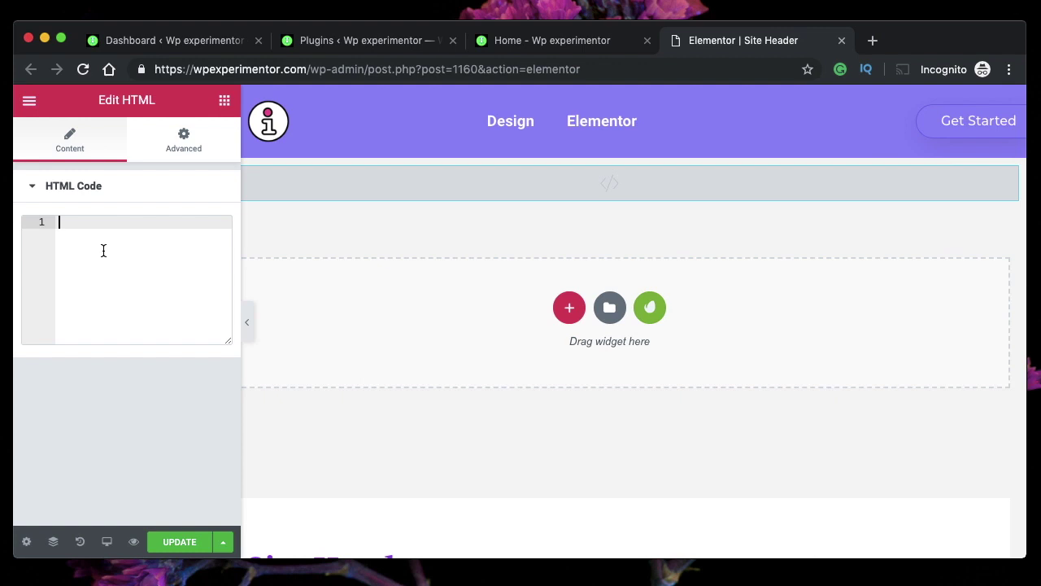
{"action": "type", "text": "<script> var prevScrollpos = window.pageYOffset; window.onscroll = function() { var currentScrollPos = window.pageYOffset;   if (prevScrollpos > currentScrollPos) {     document.getElementById(\"logohide\").style.visibility = \"visible\";   } else {     document.getElementById(\"logohide\").style.visibility = \"hidden\";   }   prevScrollpos = currentScrollPos; } </script>"}
{"action": "key", "text": "ctrl+a"}
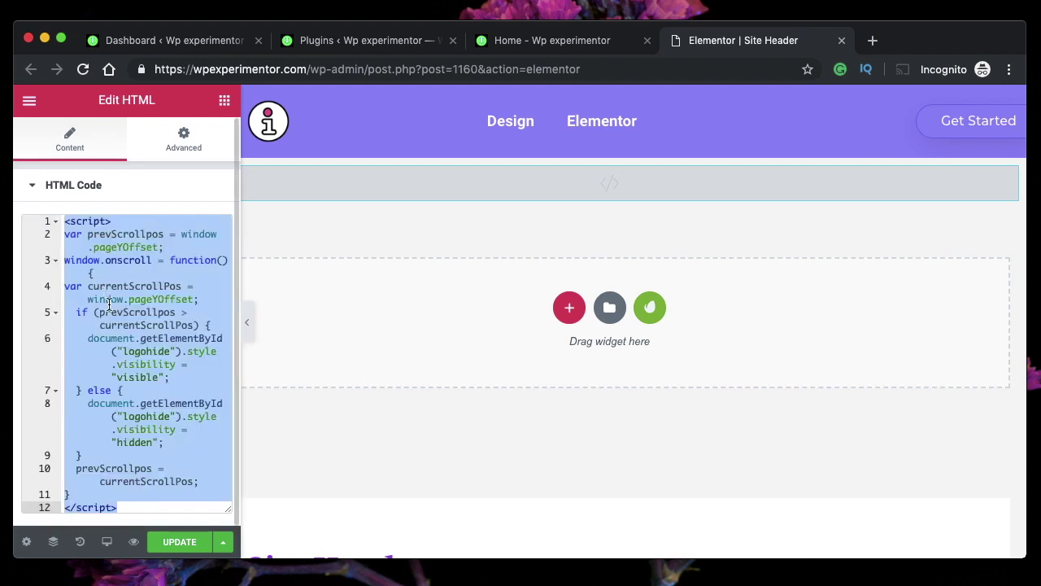
{"action": "left_click", "coordinate": [108, 304]}
{"action": "key", "text": "ctrl+a"}
{"action": "left_click", "coordinate": [95, 325]}
Deactivate the Wordfence Security plugin in the site's installed plugins
{"action": "left_click", "coordinate": [358, 45]}
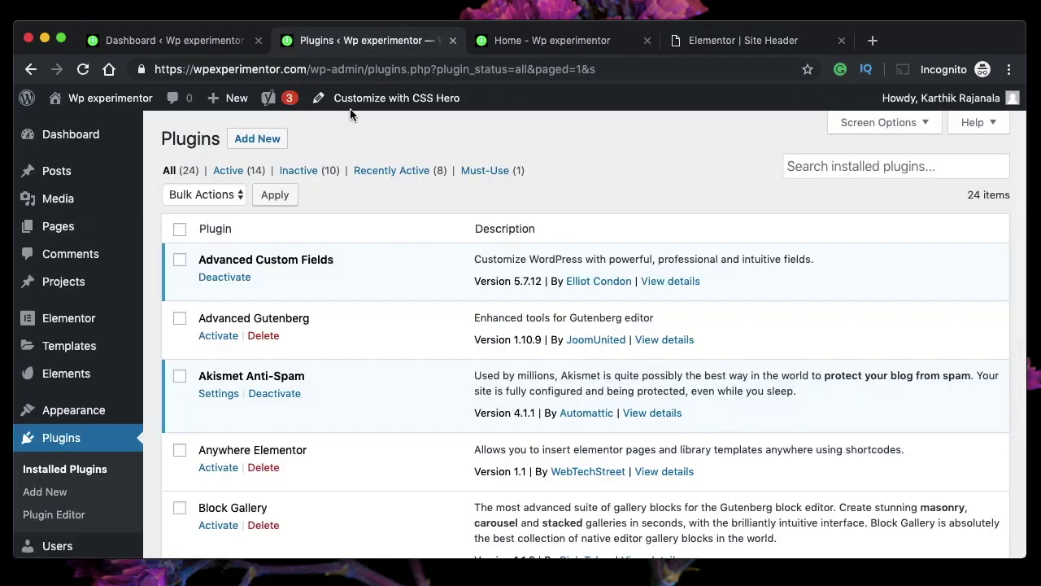
{"action": "scroll", "coordinate": [358, 333], "scroll_direction": "down", "scroll_amount": 20}
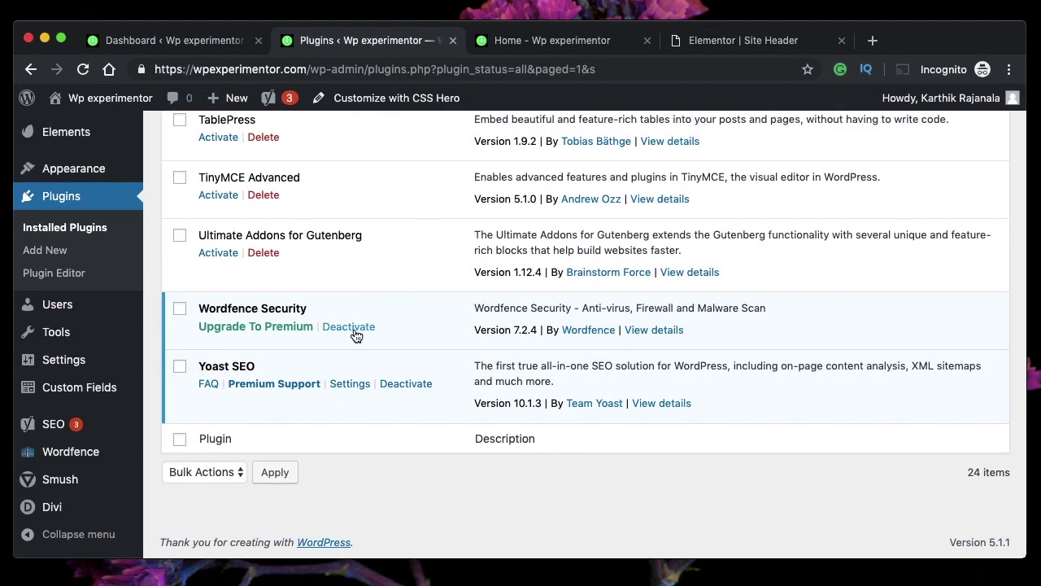
{"action": "left_click", "coordinate": [352, 327]}
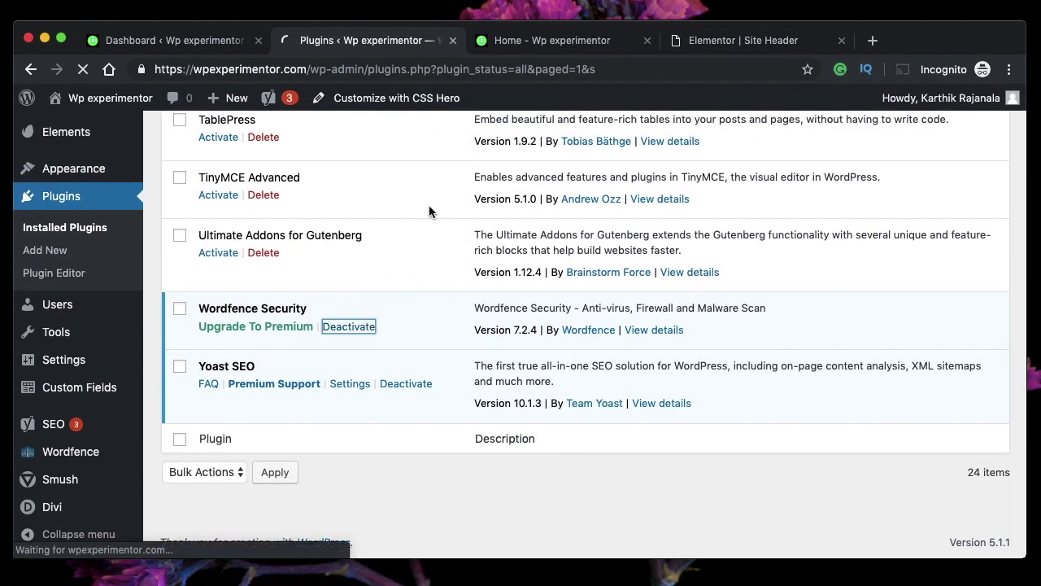
{"action": "left_click", "coordinate": [559, 40]}
{"action": "left_click", "coordinate": [726, 39]}
{"action": "left_click", "coordinate": [358, 41]}
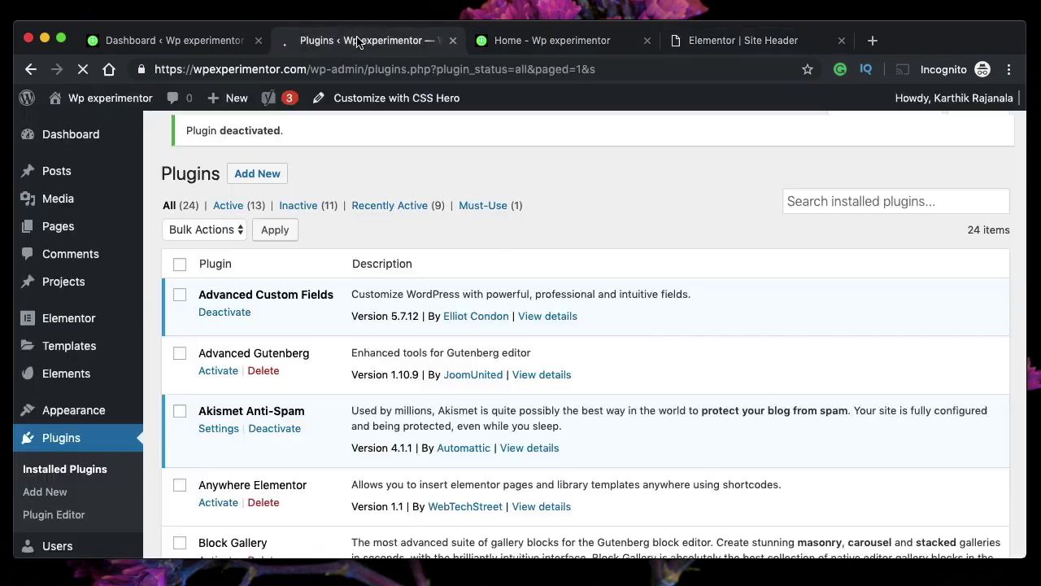
Update the Site Header template to save the logo-hiding script
{"action": "left_click", "coordinate": [737, 40]}
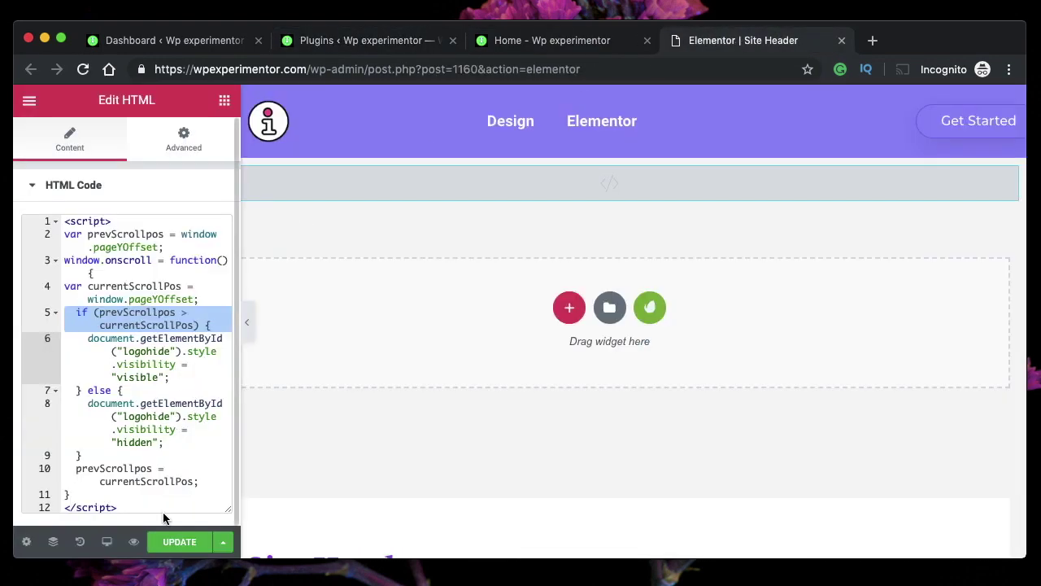
{"action": "left_click", "coordinate": [174, 544]}
{"action": "double_click", "coordinate": [88, 222]}
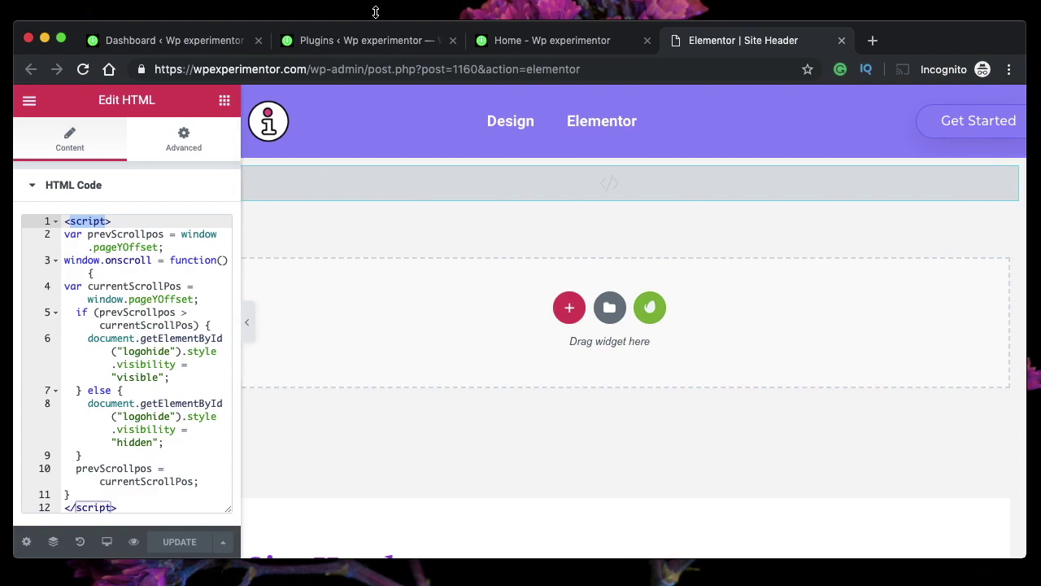
Activate the Wordfence Security plugin again in the installed plugins, and return to the live home page
{"action": "left_click", "coordinate": [371, 40]}
{"action": "scroll", "coordinate": [366, 415], "scroll_direction": "down", "scroll_amount": 10}
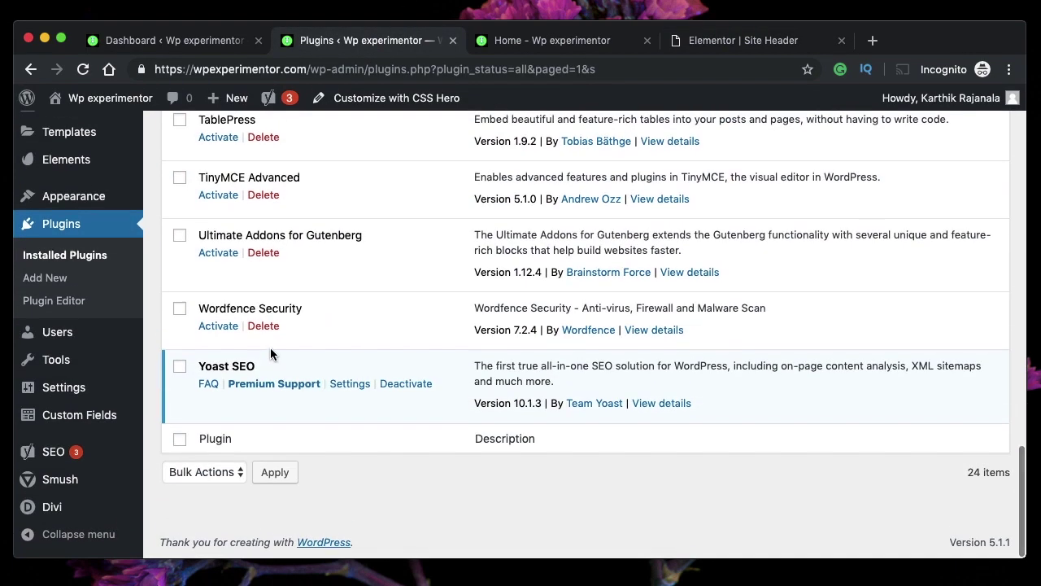
{"action": "left_click", "coordinate": [218, 326]}
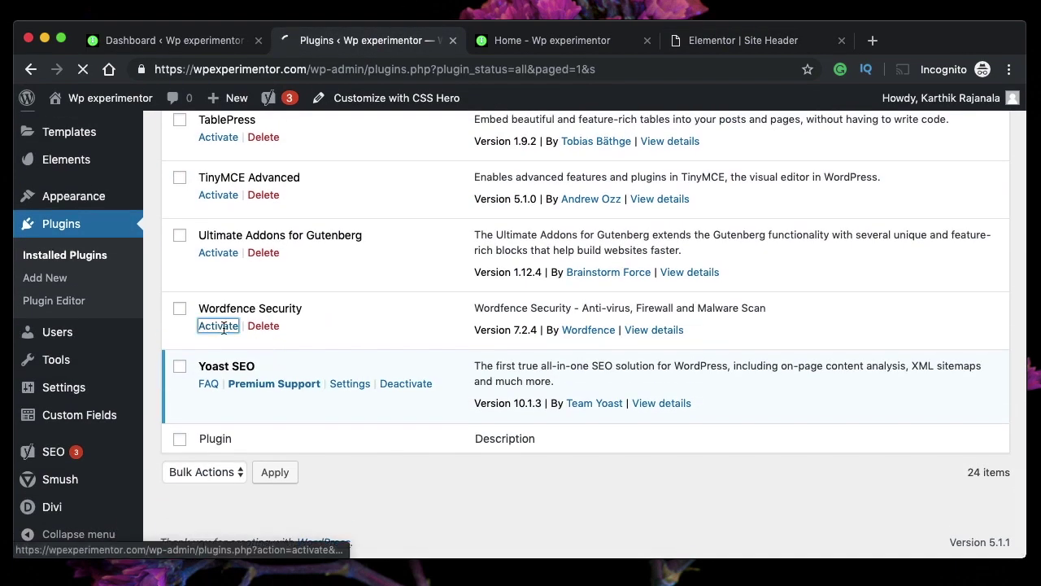
{"action": "left_click", "coordinate": [539, 47]}
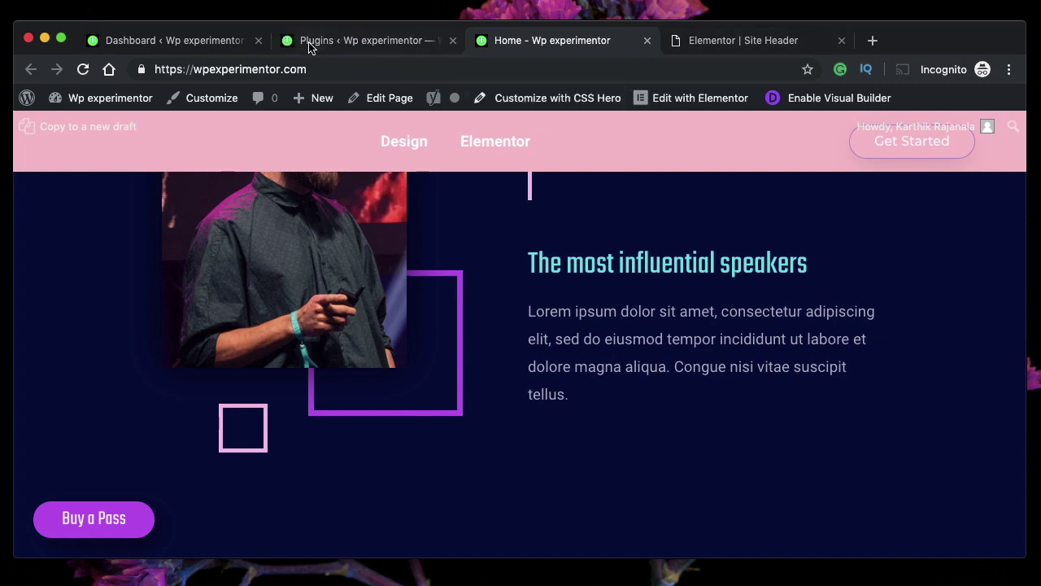
Open the advanced settings of the logo image in the Site Header template and check its CSS ID
{"action": "left_click", "coordinate": [740, 40]}
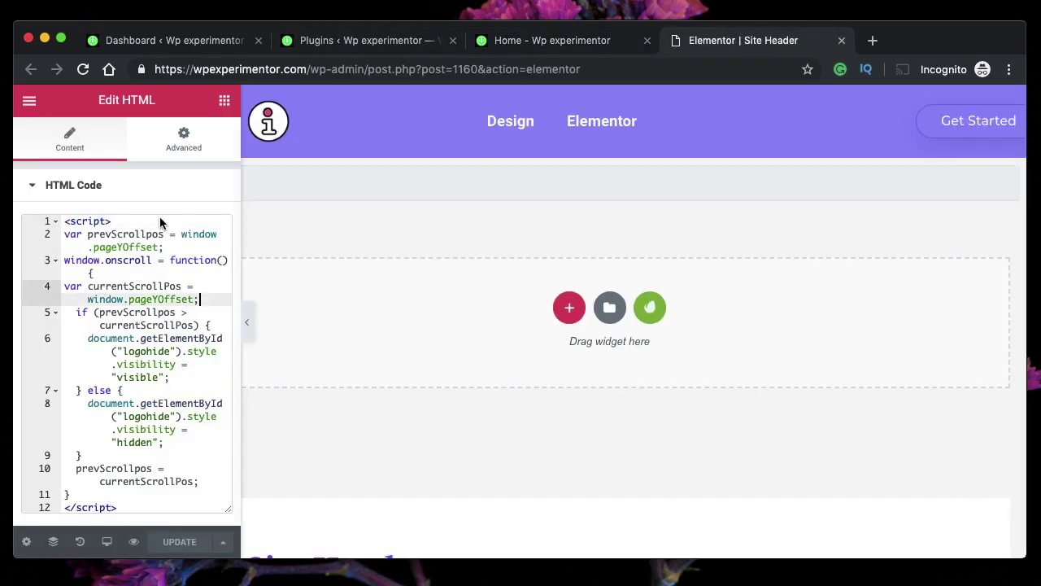
{"action": "left_click", "coordinate": [268, 122]}
{"action": "scroll", "coordinate": [100, 302], "scroll_direction": "down", "scroll_amount": 2}
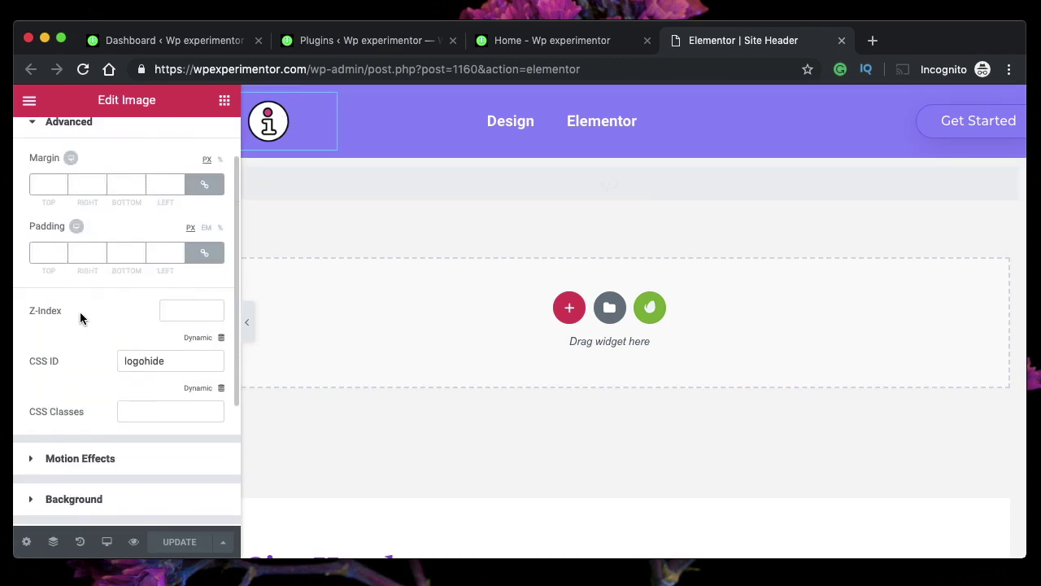
Compare the logo image's CSS ID with the element IDs in both getElementById calls of the header's HTML script
{"action": "double_click", "coordinate": [143, 361]}
{"action": "double_click", "coordinate": [143, 361]}
{"action": "double_click", "coordinate": [144, 361]}
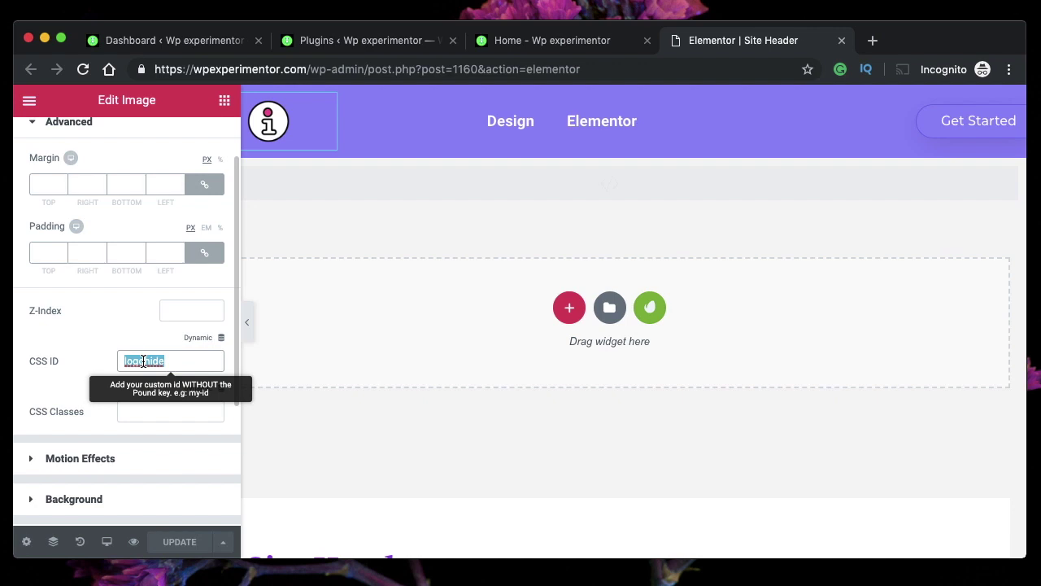
{"action": "left_click", "coordinate": [447, 181]}
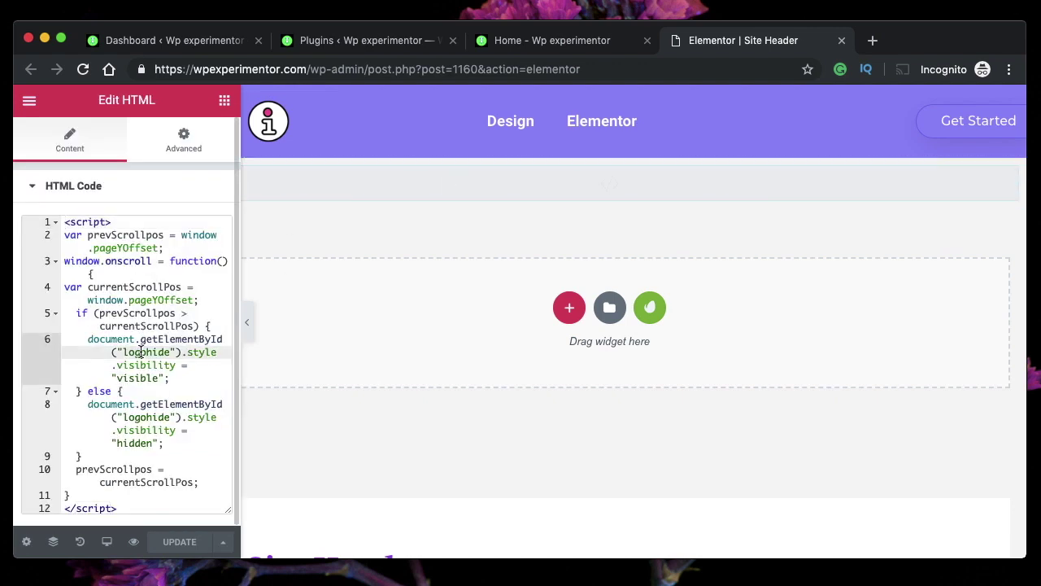
{"action": "double_click", "coordinate": [140, 352]}
{"action": "double_click", "coordinate": [143, 416]}
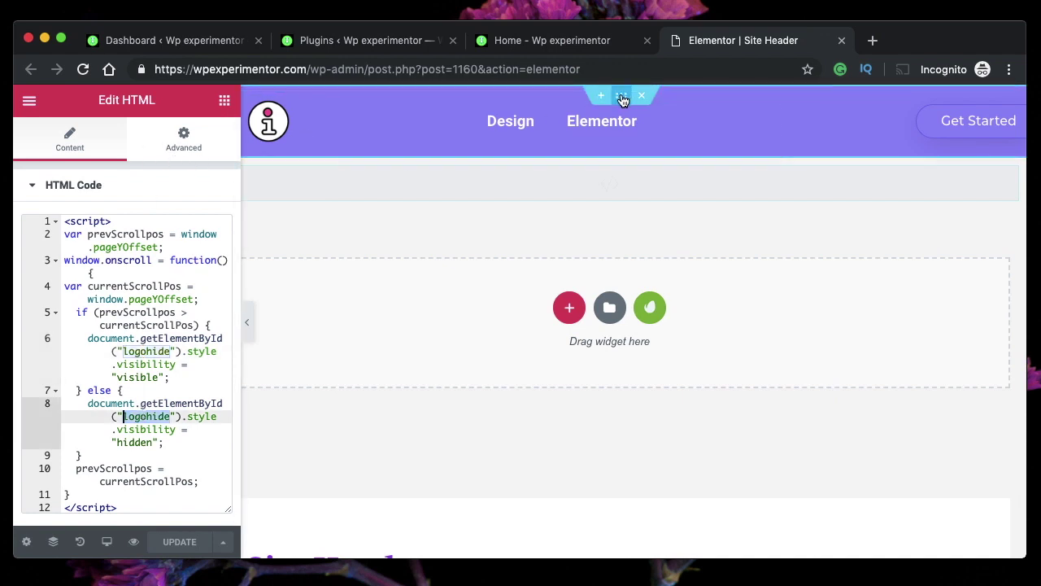
{"action": "left_click", "coordinate": [309, 102]}
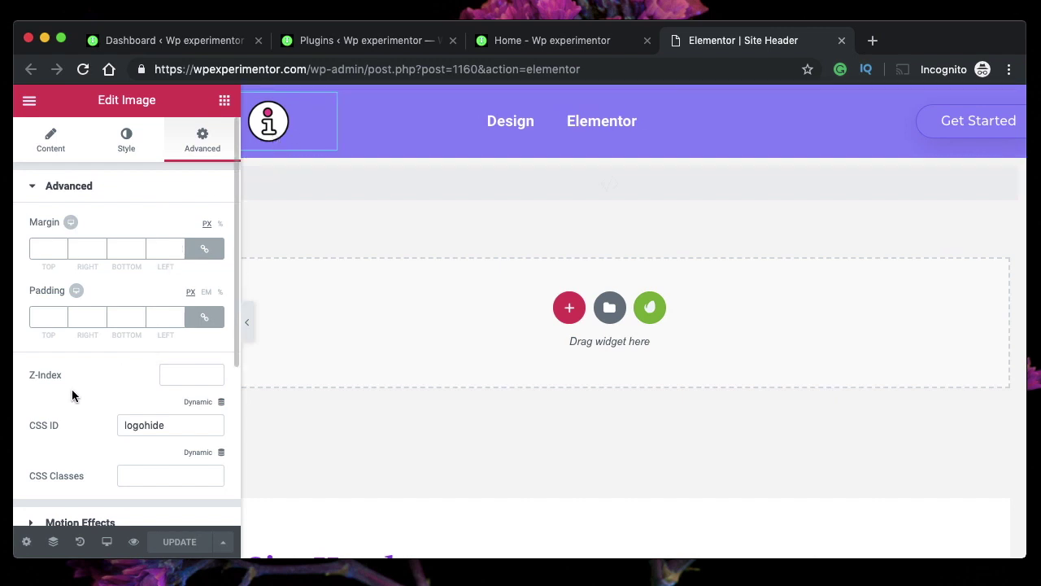
{"action": "double_click", "coordinate": [154, 421]}
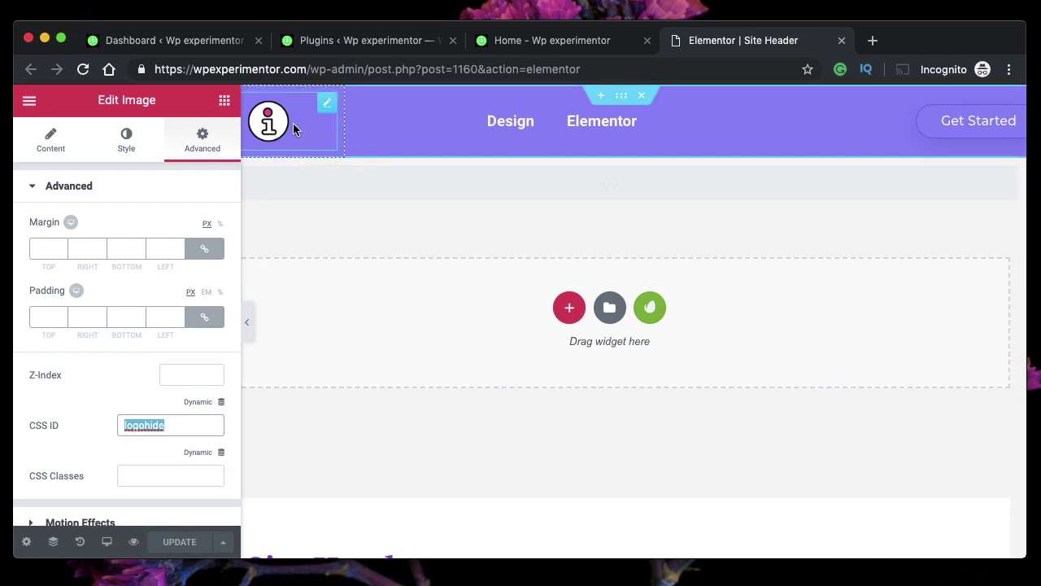
Open the header's HTML widget and examine the script's if and else branches, including the visibility setting in the else branch
{"action": "left_click", "coordinate": [339, 184]}
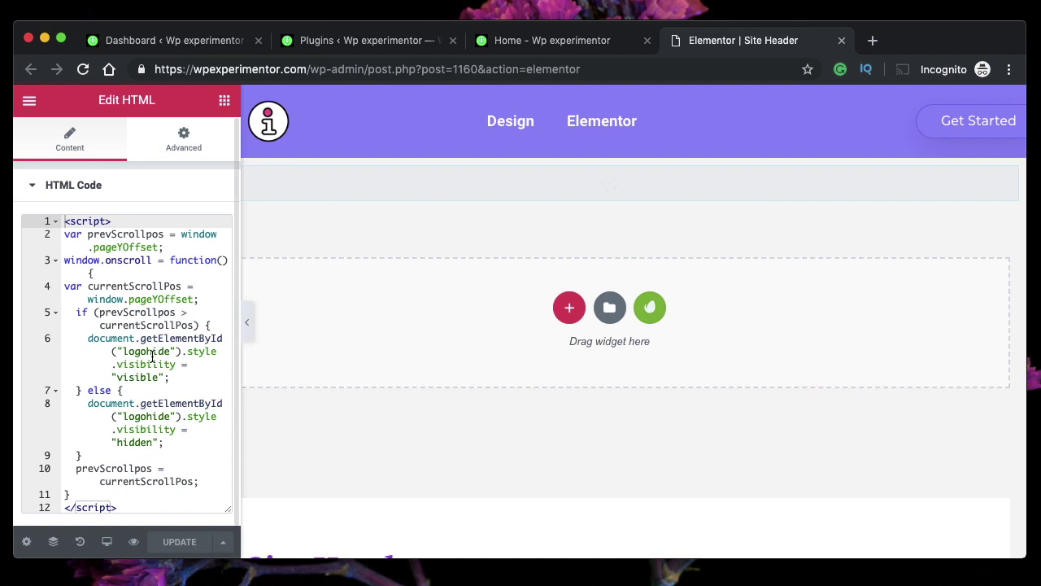
{"action": "left_click_drag", "start_coordinate": [72, 311], "coordinate": [87, 391]}
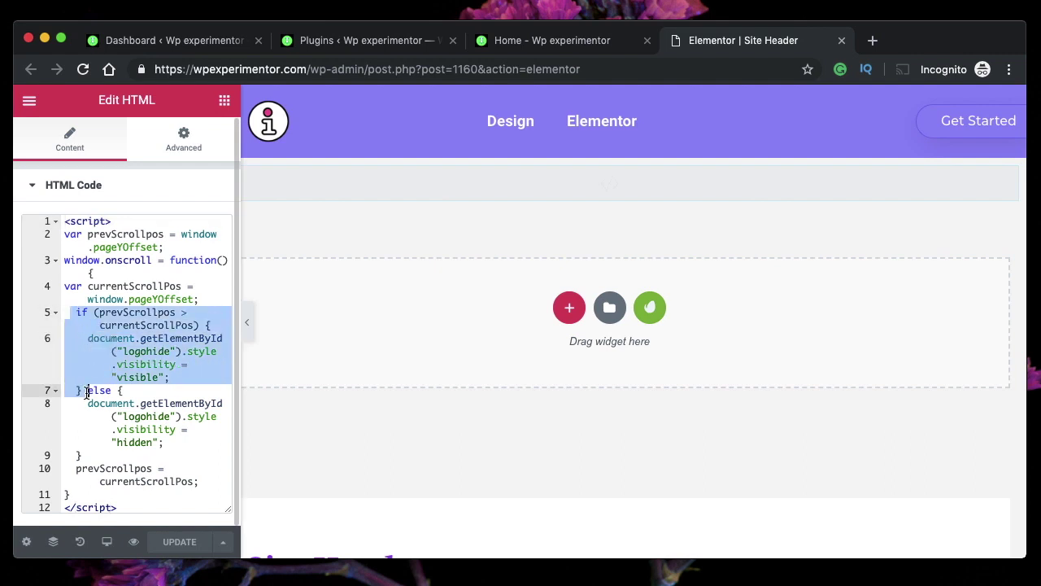
{"action": "left_click", "coordinate": [83, 391]}
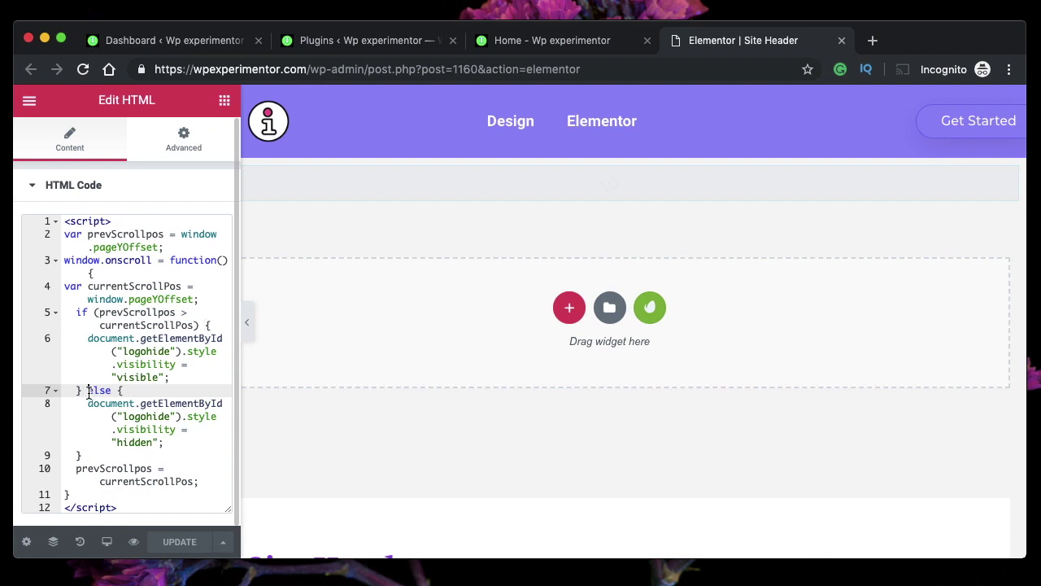
{"action": "left_click_drag", "start_coordinate": [87, 391], "coordinate": [83, 458]}
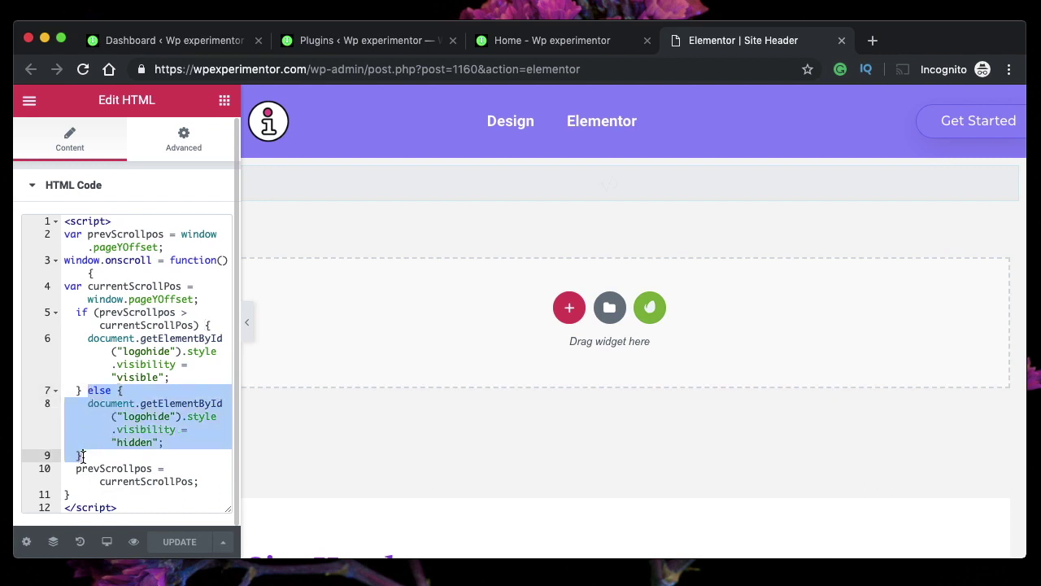
{"action": "double_click", "coordinate": [154, 430]}
{"action": "double_click", "coordinate": [200, 415]}
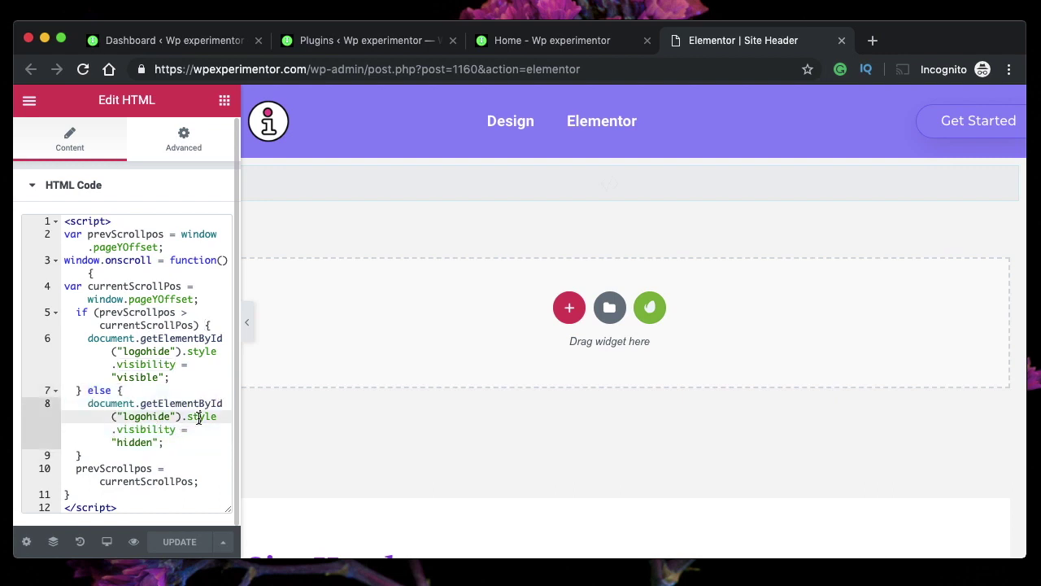
{"action": "double_click", "coordinate": [152, 429]}
{"action": "double_click", "coordinate": [132, 443]}
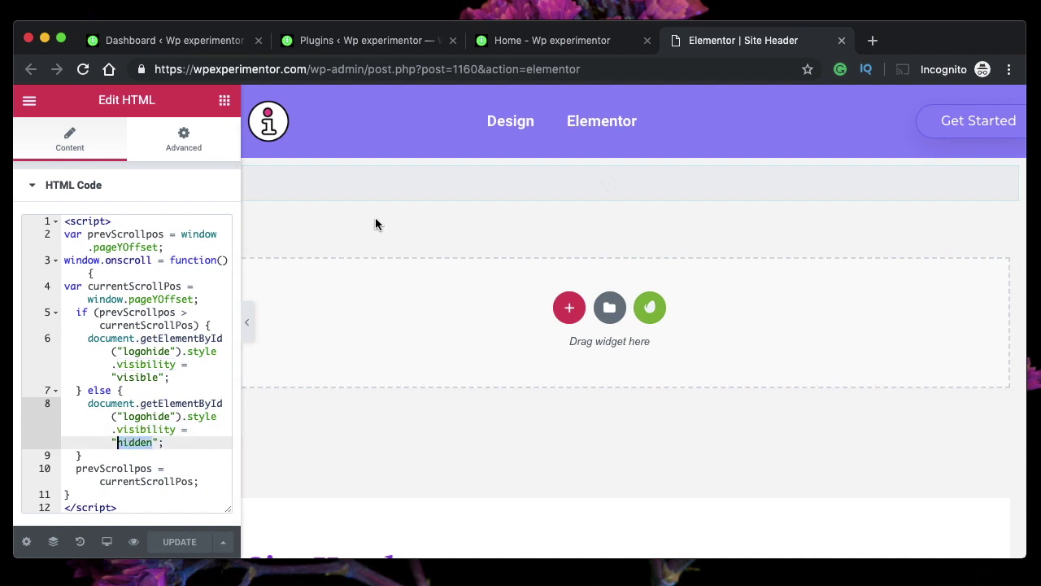
Examine the visibility value in the script's if branch and the closing prevScrollpos assignment
{"action": "left_click", "coordinate": [74, 315]}
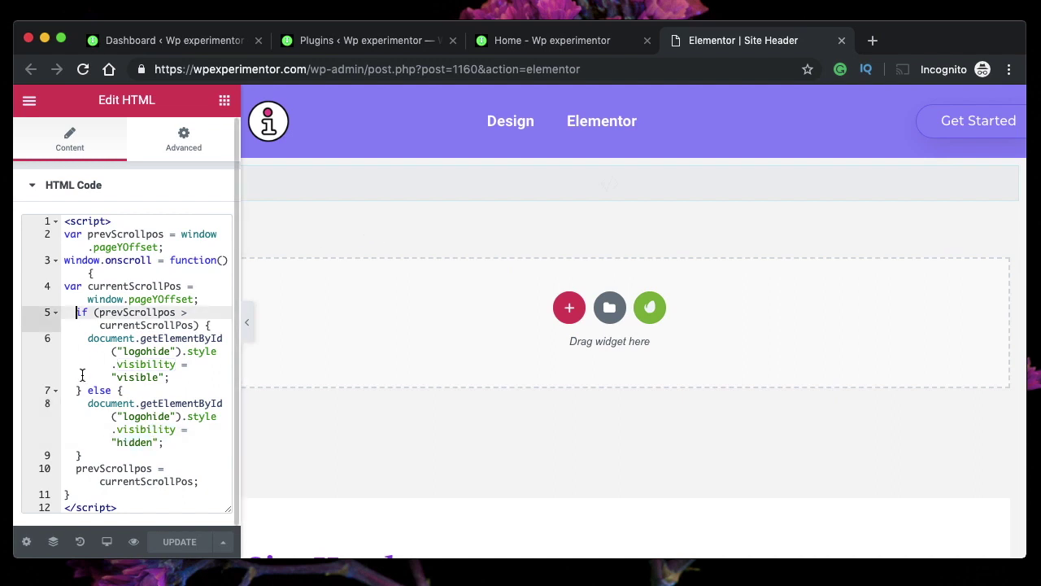
{"action": "left_click", "coordinate": [82, 390], "text": "shift"}
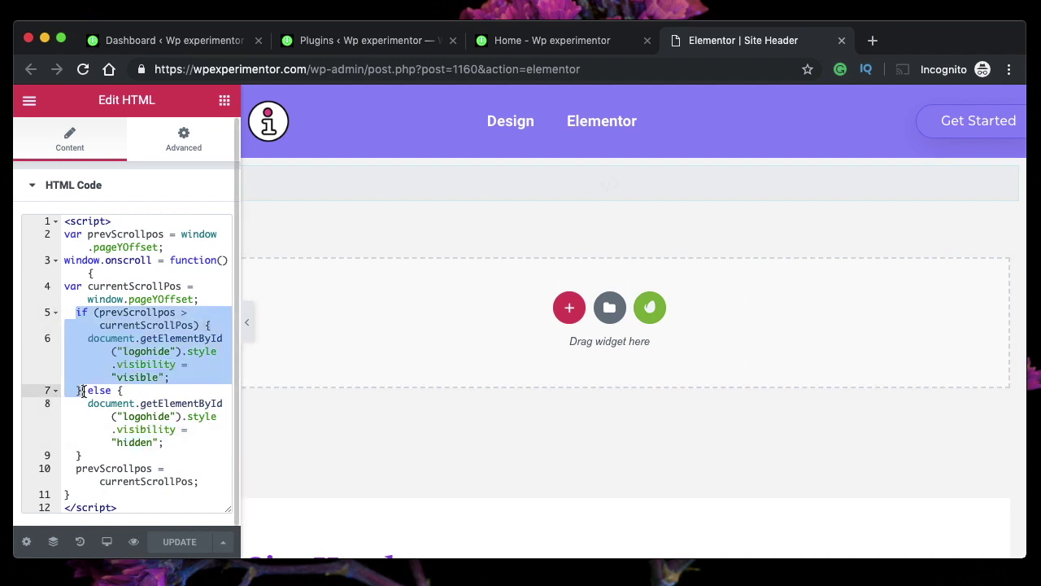
{"action": "double_click", "coordinate": [143, 377]}
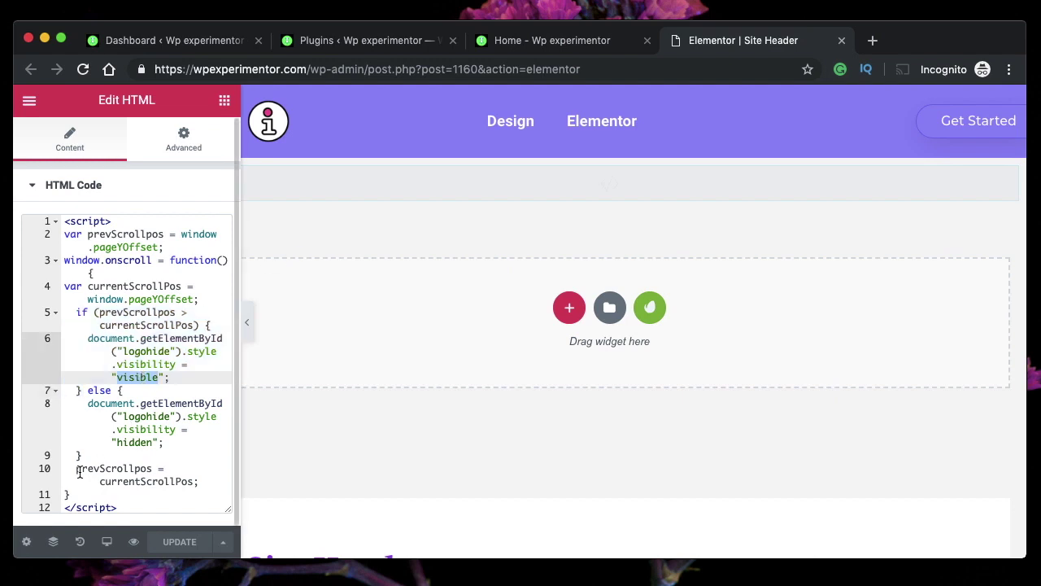
{"action": "left_click_drag", "start_coordinate": [75, 472], "coordinate": [203, 483]}
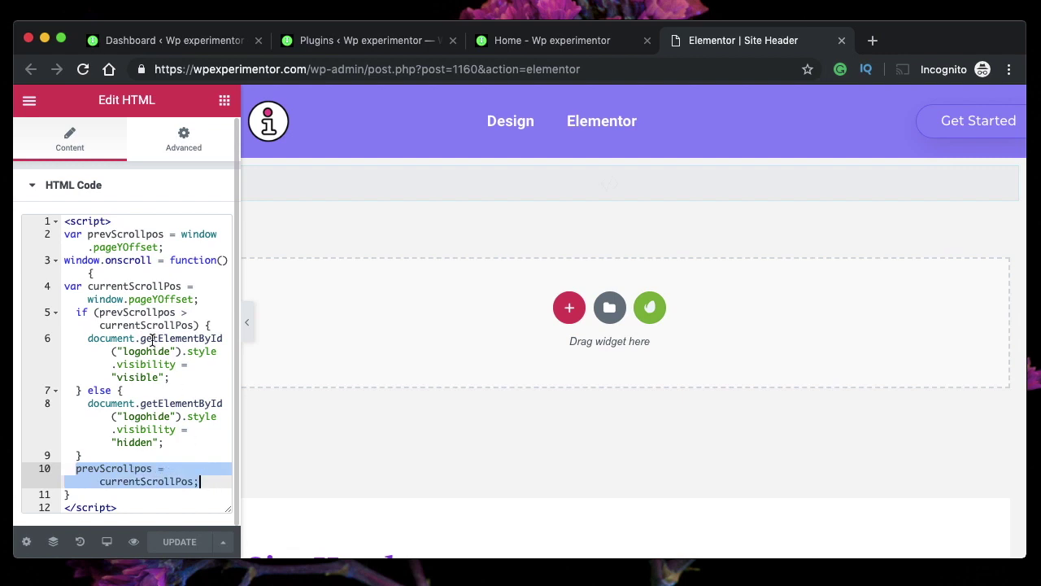
Recheck the CSS ID in the logo image's advanced settings, and reopen the HTML widget's script
{"action": "left_click", "coordinate": [268, 122]}
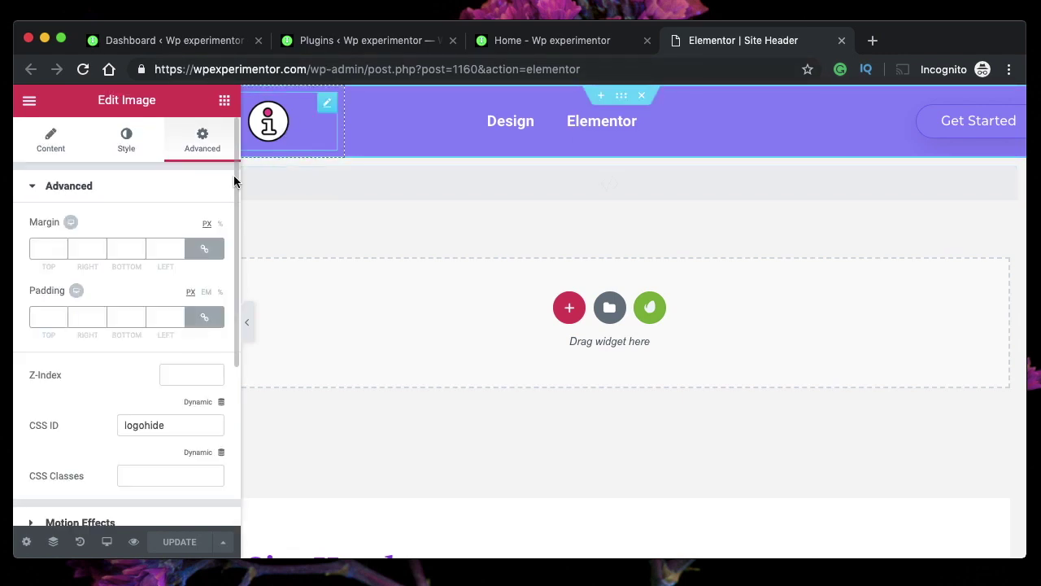
{"action": "double_click", "coordinate": [143, 426]}
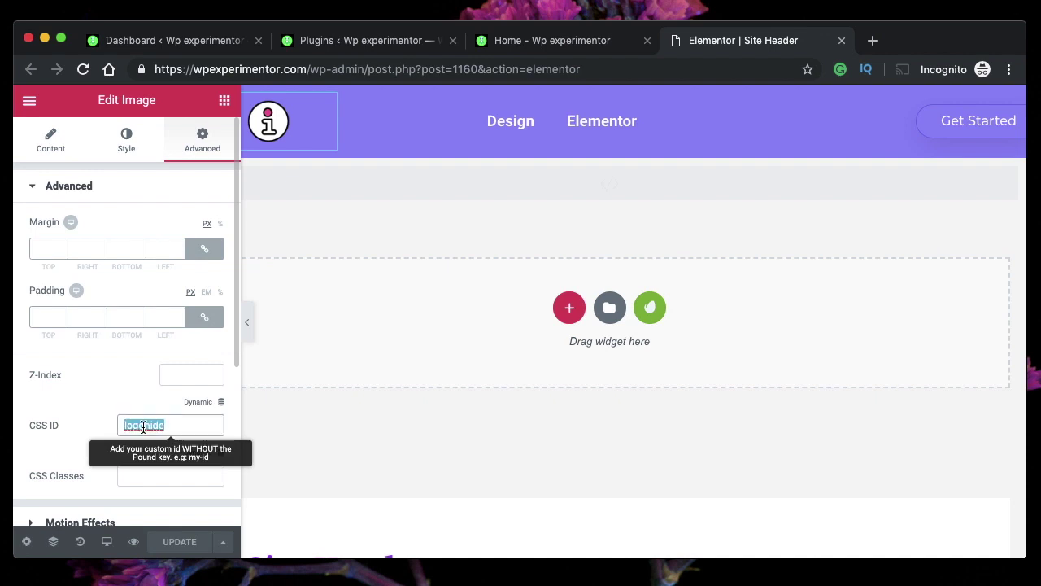
{"action": "left_click", "coordinate": [144, 425]}
{"action": "double_click", "coordinate": [144, 425]}
{"action": "left_click", "coordinate": [144, 425]}
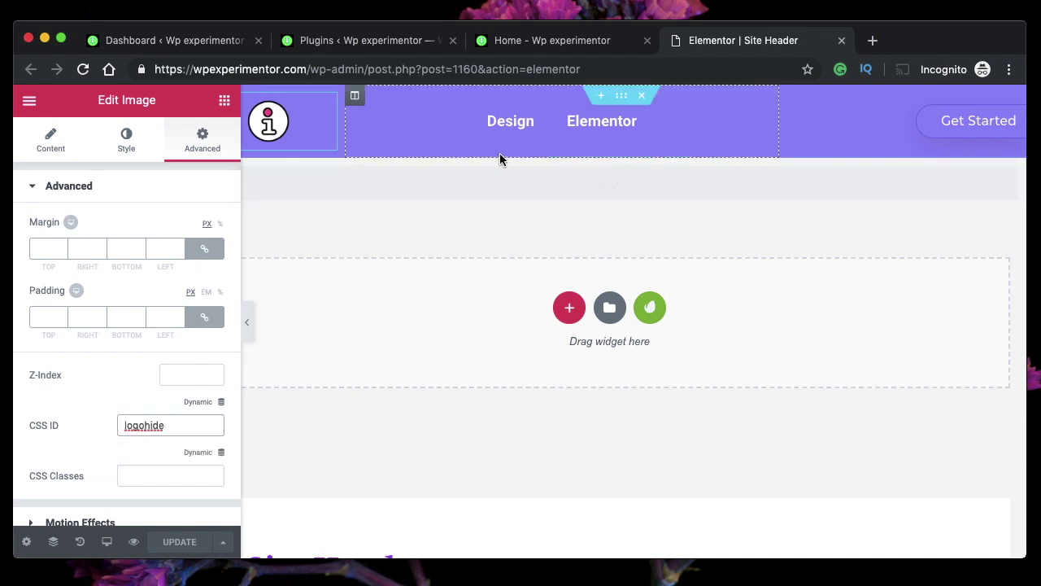
{"action": "left_click", "coordinate": [494, 179]}
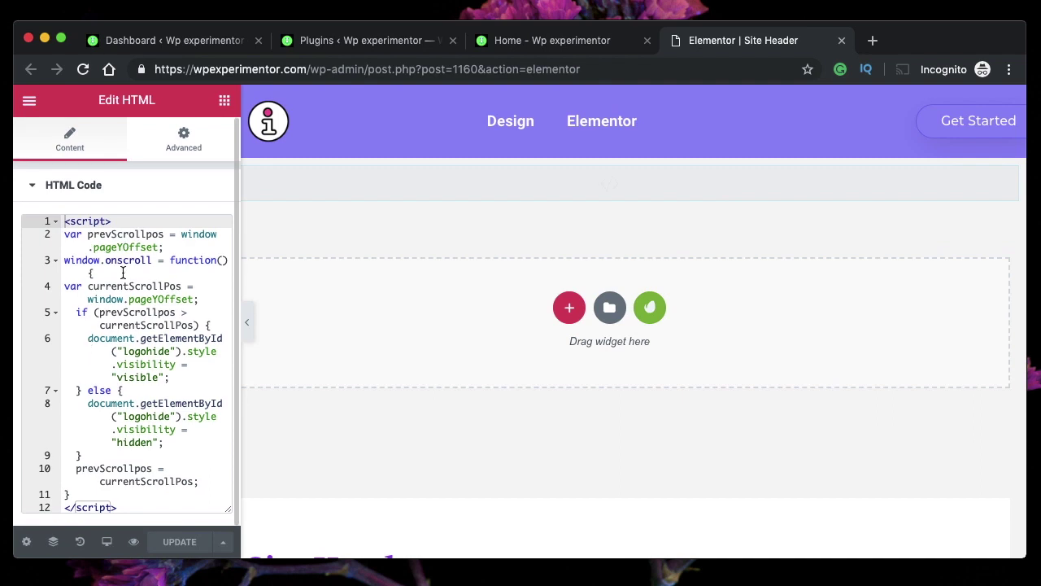
Check the Wordfence Security entry in the installed plugins list, and return to the Site Header template
{"action": "left_click", "coordinate": [163, 46]}
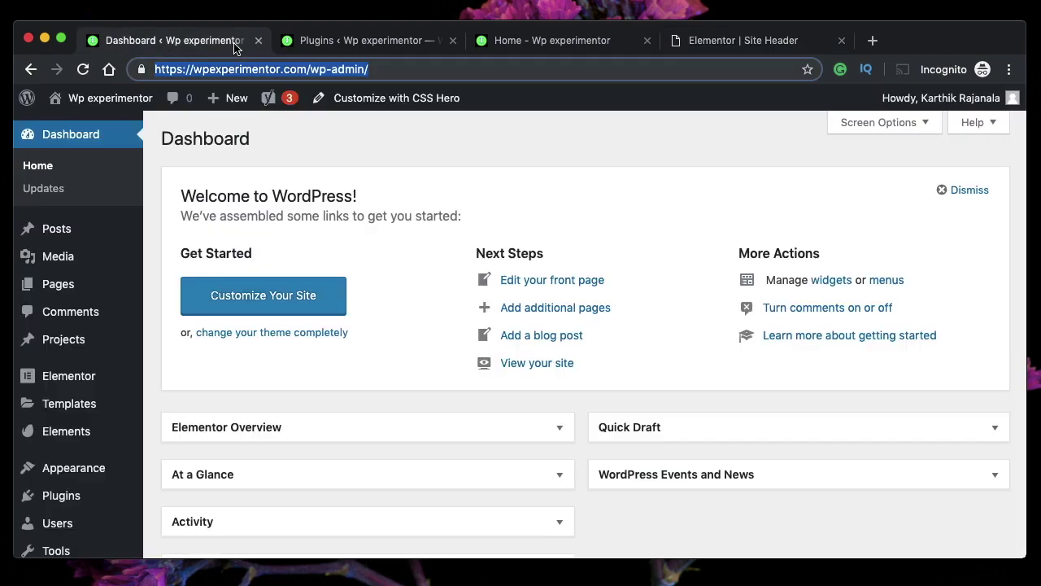
{"action": "left_click", "coordinate": [372, 41]}
{"action": "scroll", "coordinate": [230, 447], "scroll_direction": "down", "scroll_amount": 15}
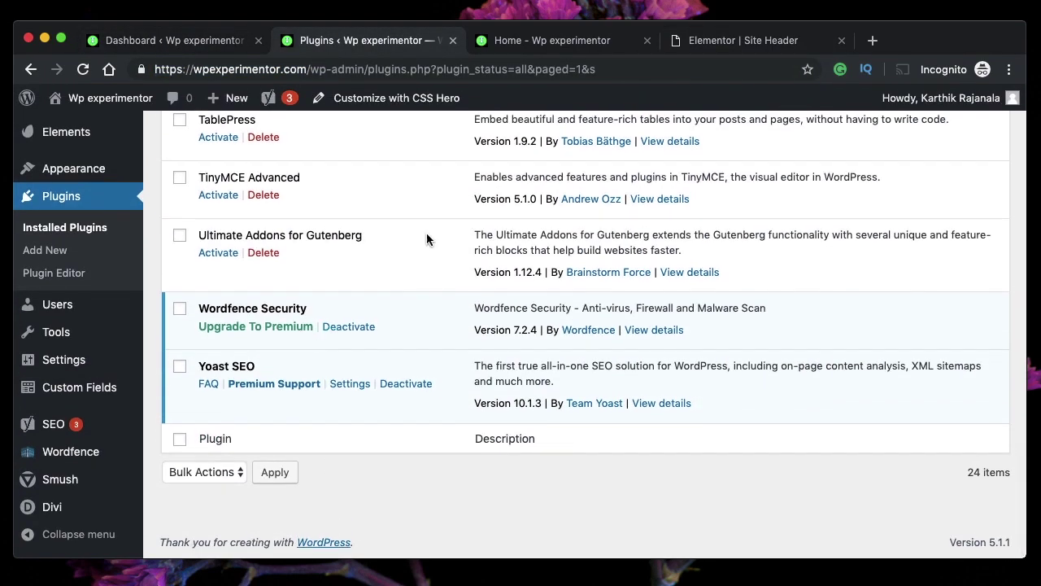
{"action": "left_click", "coordinate": [732, 41]}
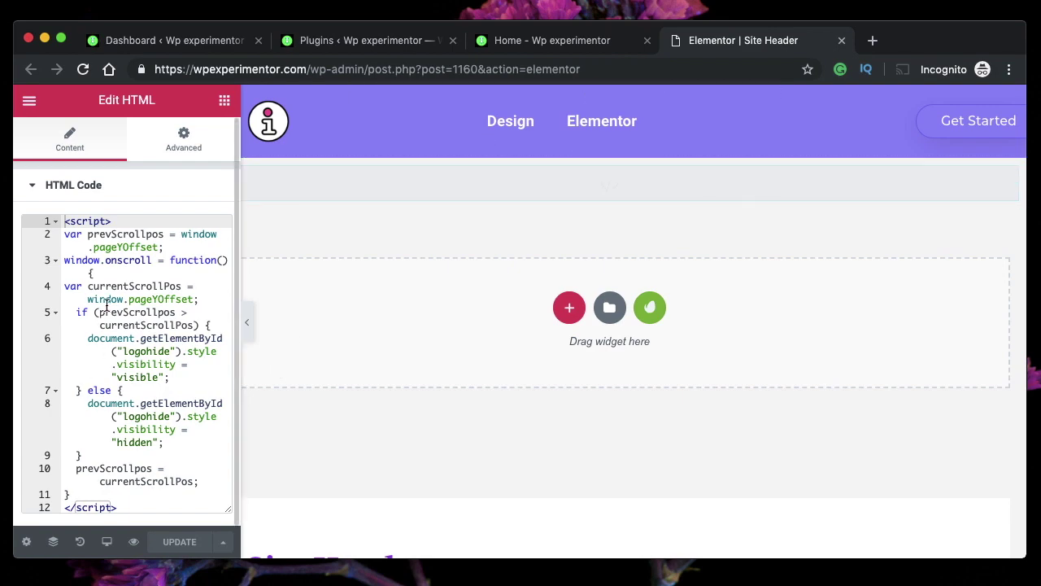
Reload the live home page from its top to test the sticky header
{"action": "left_click", "coordinate": [557, 41]}
{"action": "scroll", "coordinate": [240, 291], "scroll_direction": "up", "scroll_amount": 10}
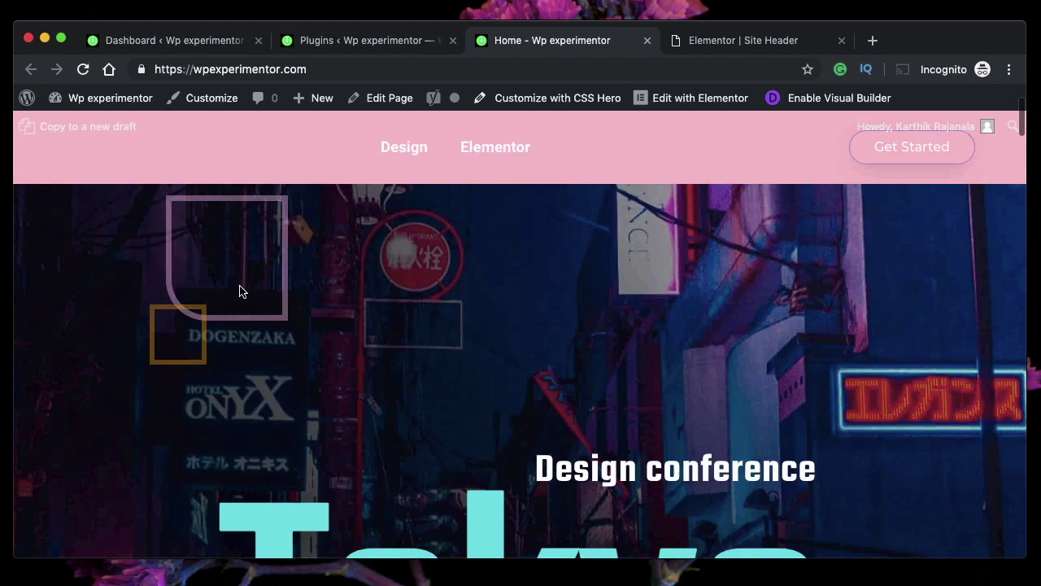
{"action": "left_click", "coordinate": [82, 71]}
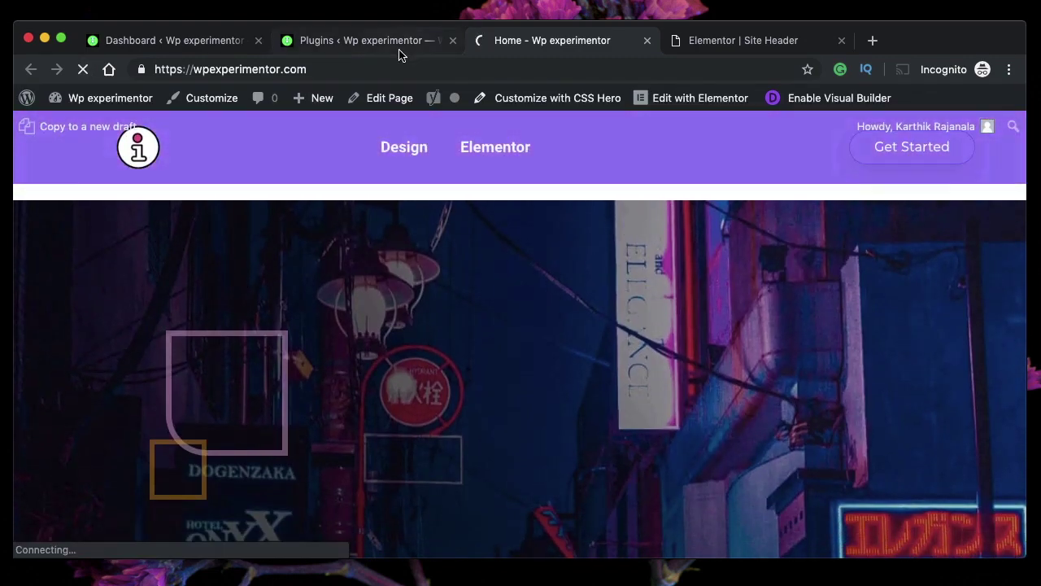
{"action": "left_click", "coordinate": [375, 41]}
{"action": "left_click", "coordinate": [602, 42]}
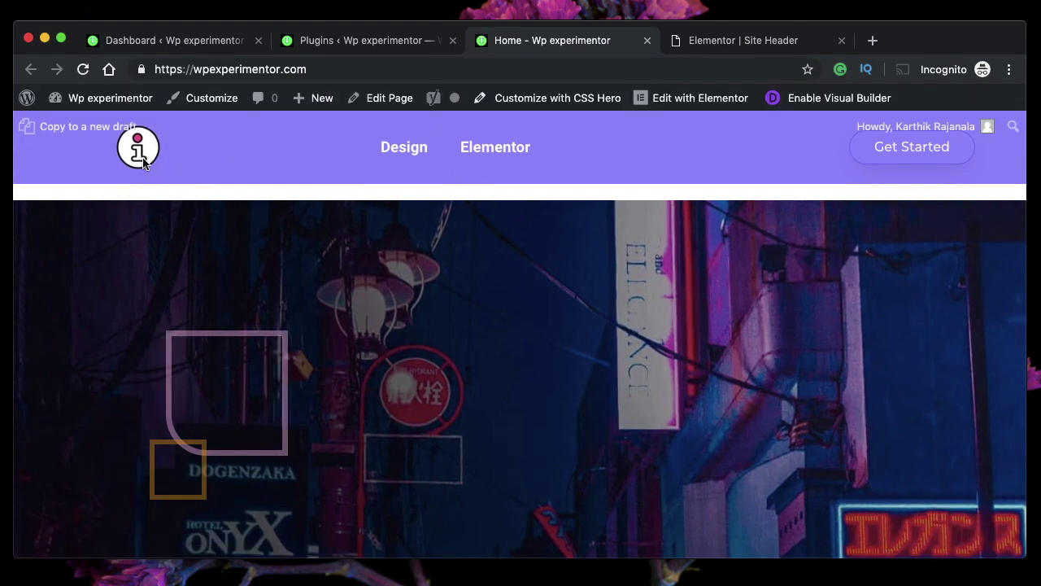
Scroll the live home page down to the footer and back up to examine how the header logo hides and reappears
{"action": "scroll", "coordinate": [317, 270], "scroll_direction": "down", "scroll_amount": 3}
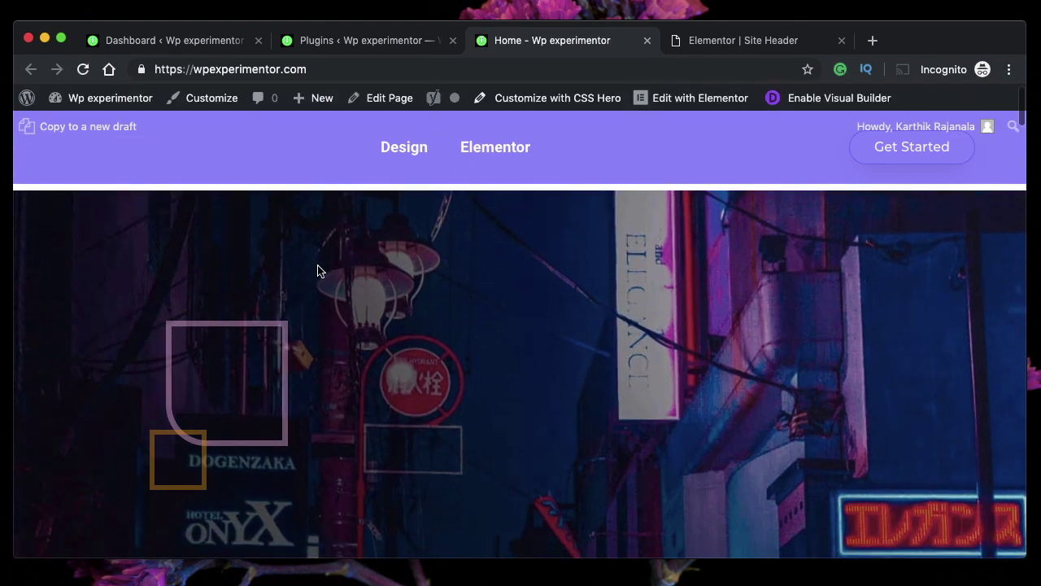
{"action": "scroll", "coordinate": [317, 270], "scroll_direction": "up", "scroll_amount": 3}
{"action": "scroll", "coordinate": [318, 270], "scroll_direction": "down", "scroll_amount": 1}
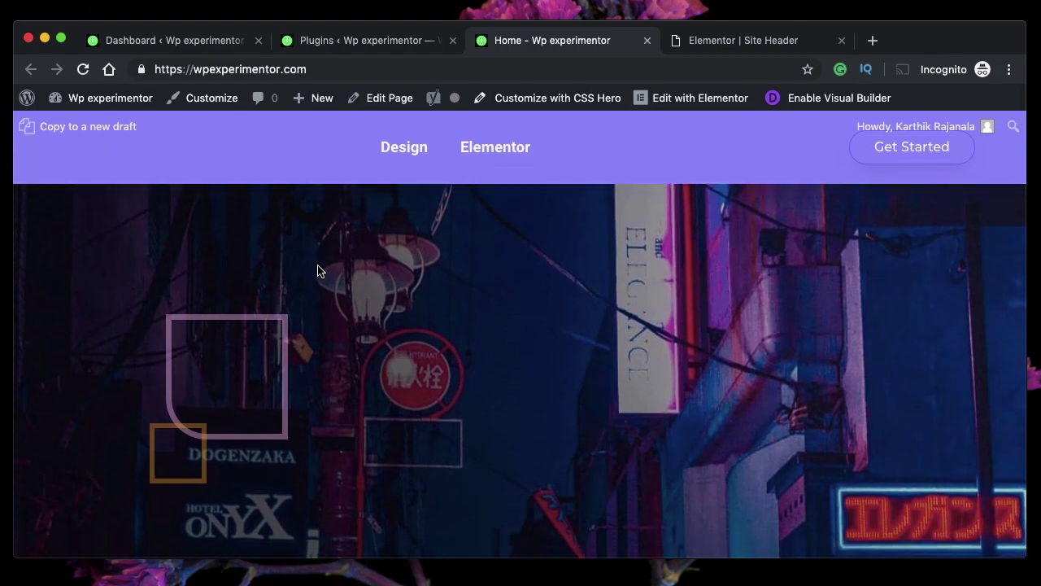
{"action": "scroll", "coordinate": [318, 270], "scroll_direction": "down", "scroll_amount": 10}
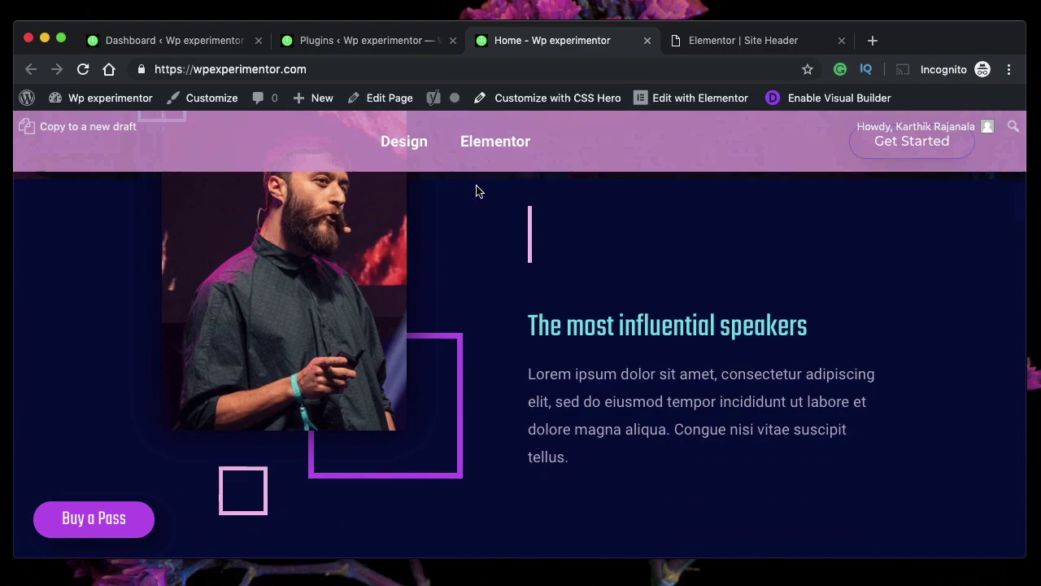
{"action": "scroll", "coordinate": [478, 190], "scroll_direction": "down", "scroll_amount": 10}
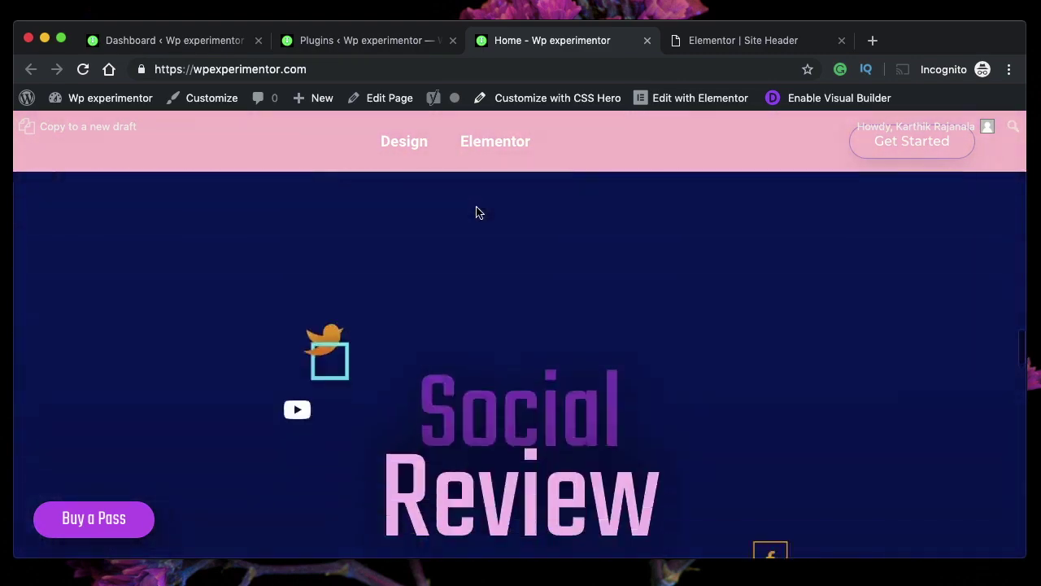
{"action": "scroll", "coordinate": [478, 212], "scroll_direction": "down", "scroll_amount": 15}
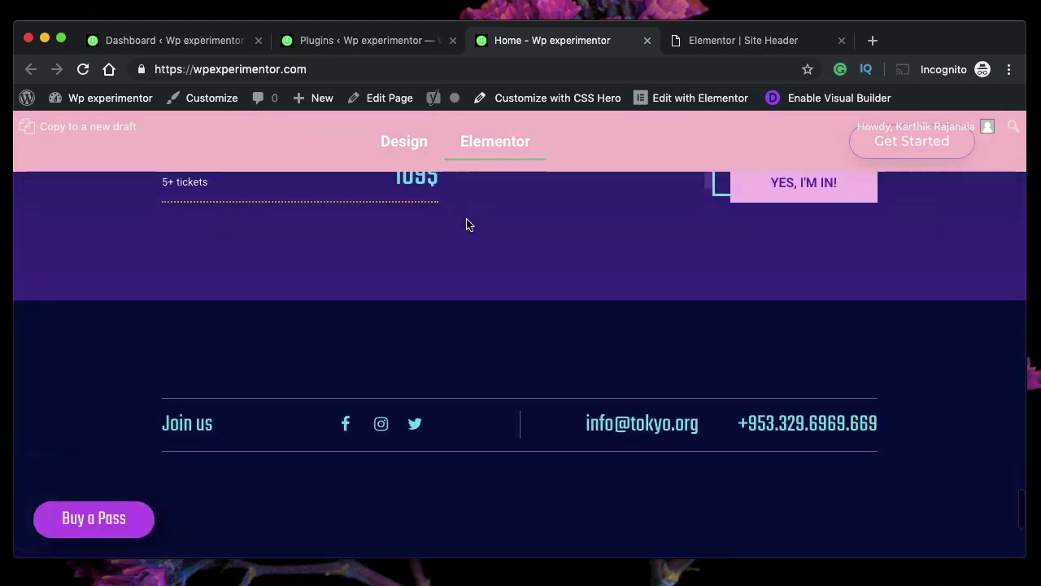
{"action": "scroll", "coordinate": [463, 295], "scroll_direction": "down", "scroll_amount": 5}
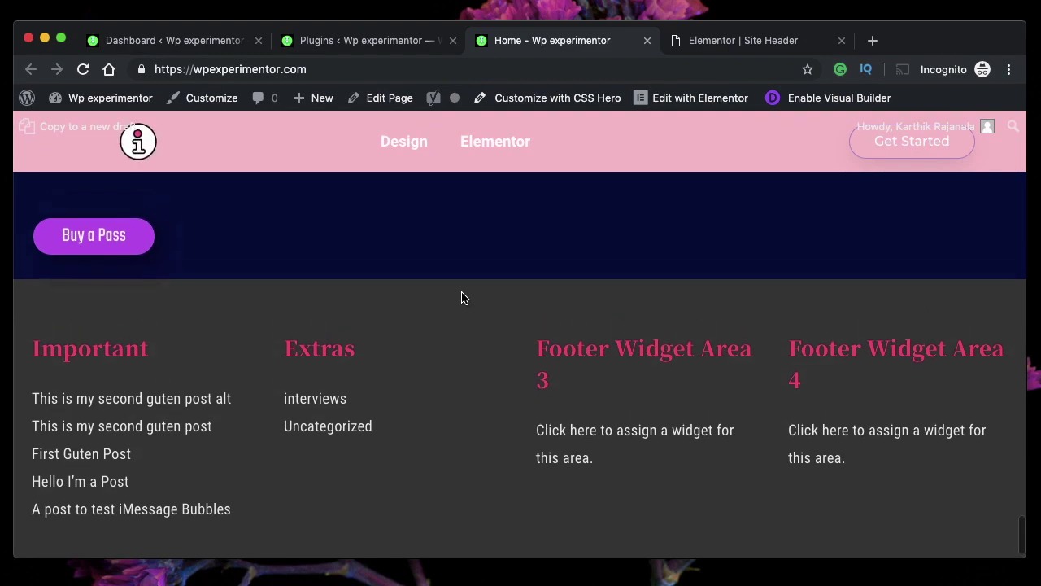
{"action": "scroll", "coordinate": [461, 297], "scroll_direction": "up", "scroll_amount": 2}
{"action": "scroll", "coordinate": [522, 393], "scroll_direction": "down", "scroll_amount": 2}
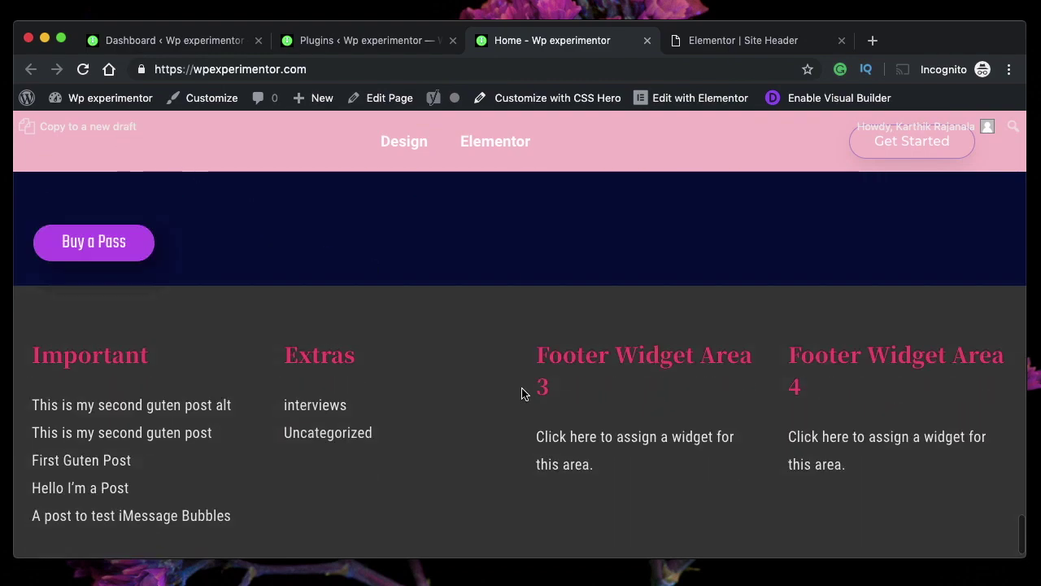
{"action": "scroll", "coordinate": [522, 393], "scroll_direction": "up", "scroll_amount": 15}
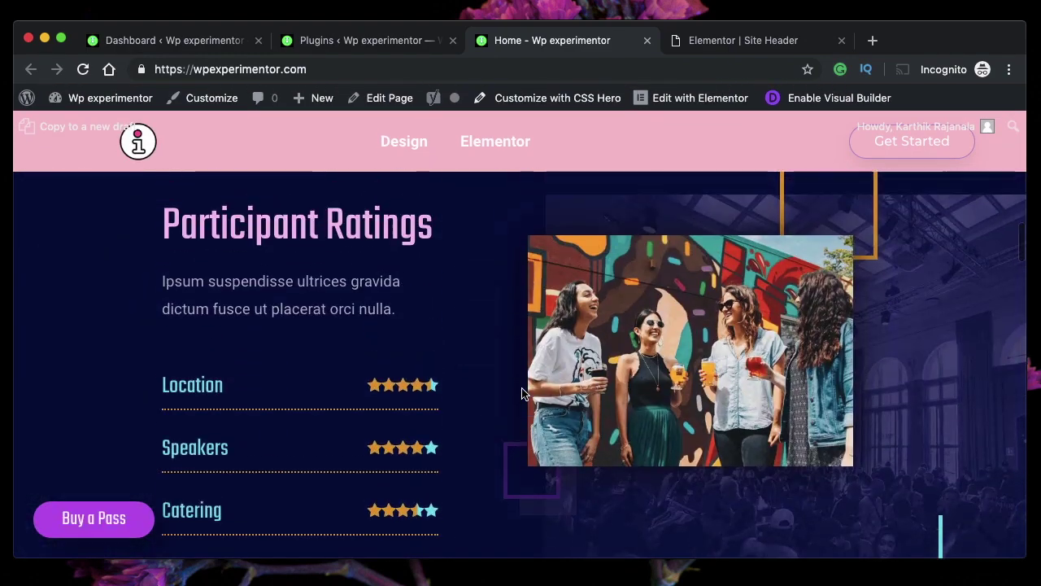
{"action": "scroll", "coordinate": [522, 394], "scroll_direction": "up", "scroll_amount": 10}
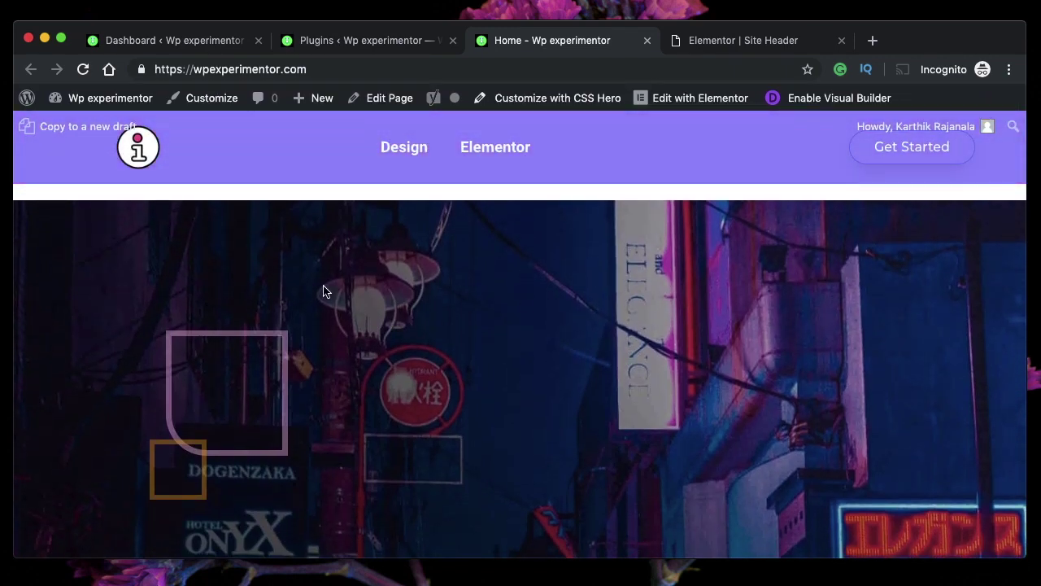
{"action": "scroll", "coordinate": [323, 291], "scroll_direction": "down", "scroll_amount": 2}
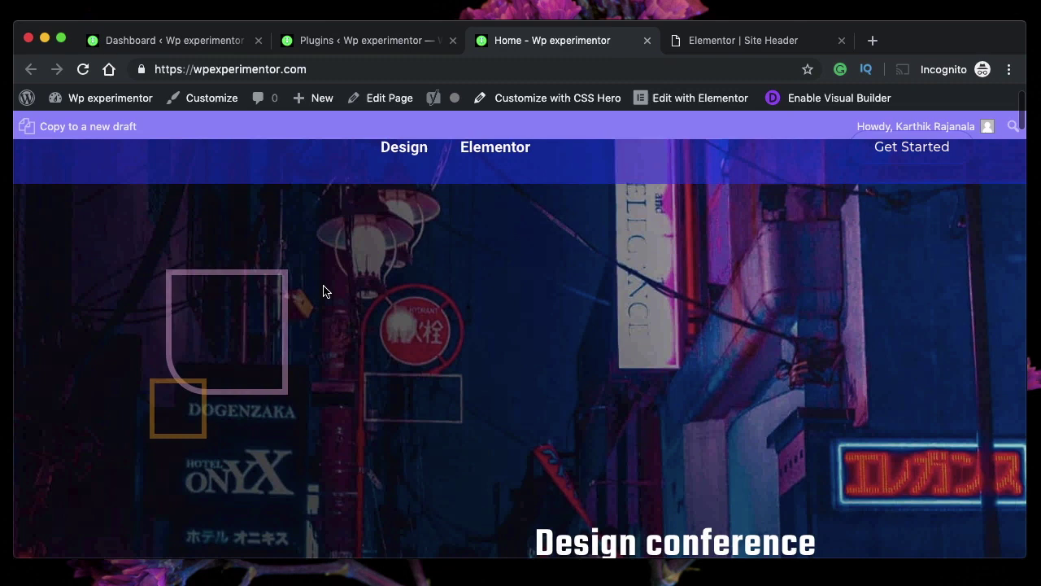
Return to the Site Header template, examine the script's visibility property, and collapse the HTML Code section
{"action": "left_click", "coordinate": [352, 43]}
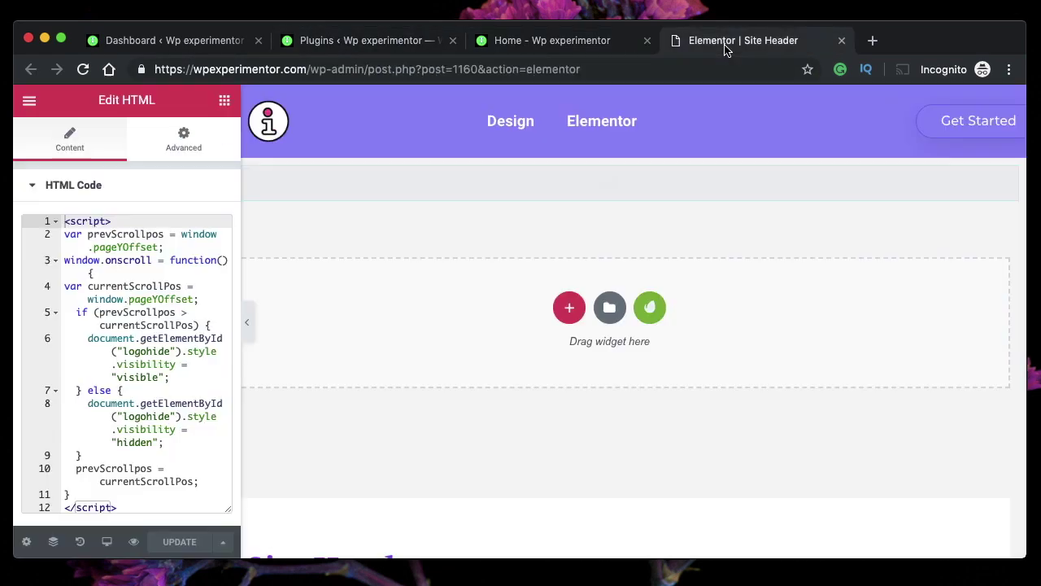
{"action": "left_click", "coordinate": [724, 41]}
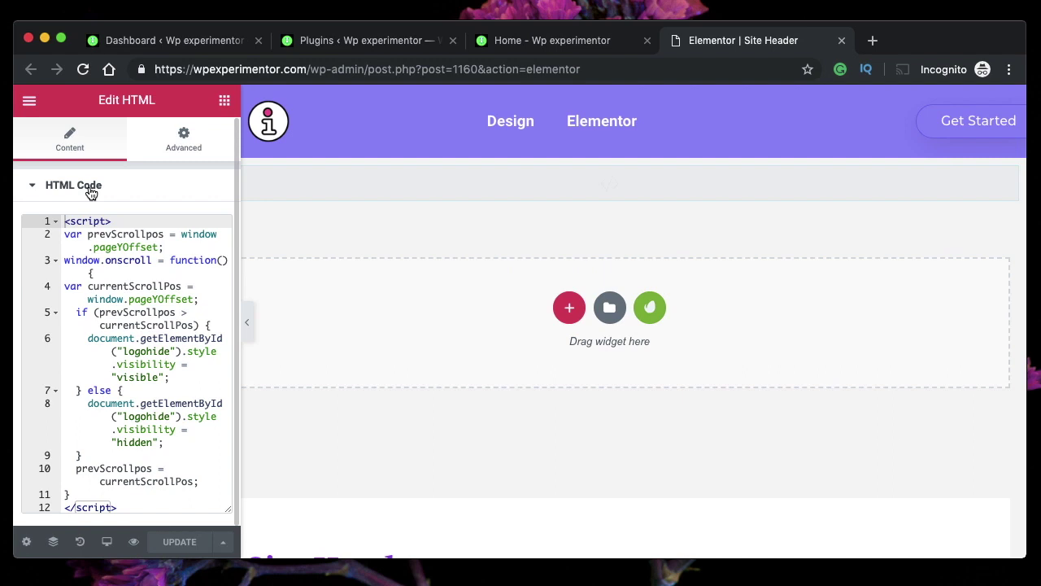
{"action": "double_click", "coordinate": [142, 364]}
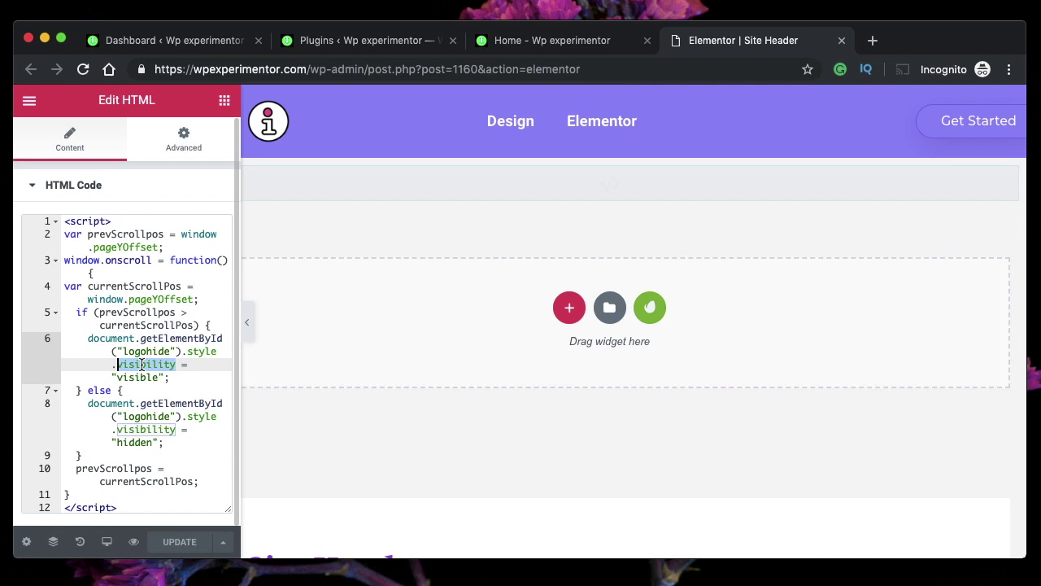
{"action": "left_click", "coordinate": [135, 192]}
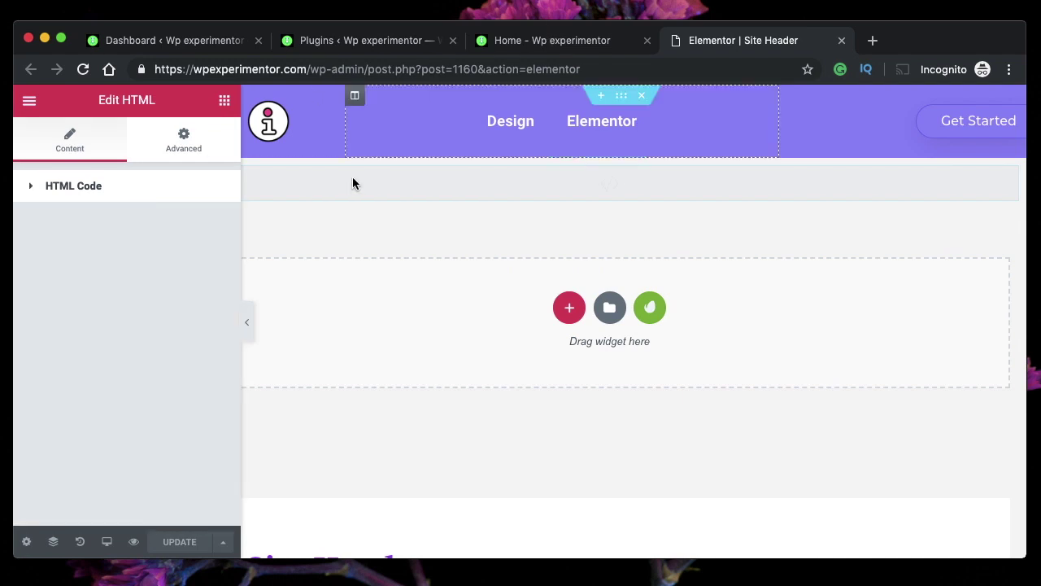